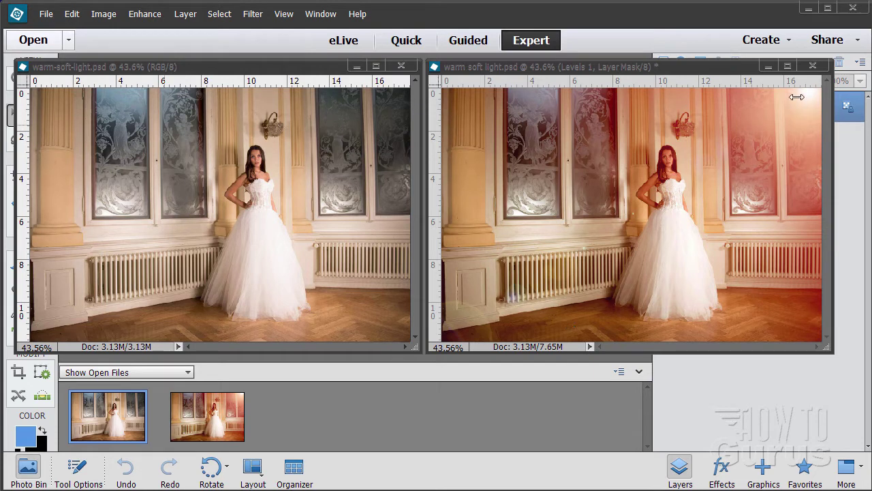
Step: Close the finished example image and enlarge the warm-soft-light.psd window so grey workspace surrounds the photo
click(813, 65)
drag(318, 71, 446, 70)
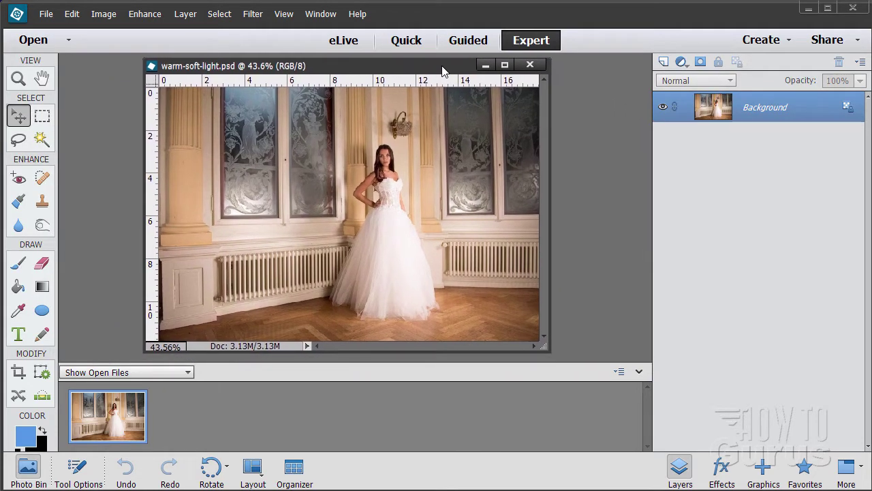
drag(547, 351, 600, 414)
drag(409, 70, 415, 67)
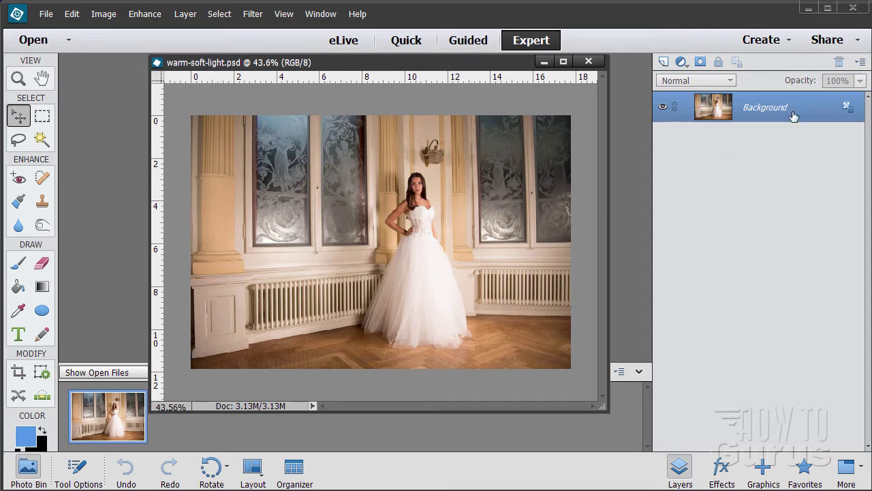
Step: Add a Levels adjustment layer above the Background with the default name, Normal mode and 100% opacity
click(185, 15)
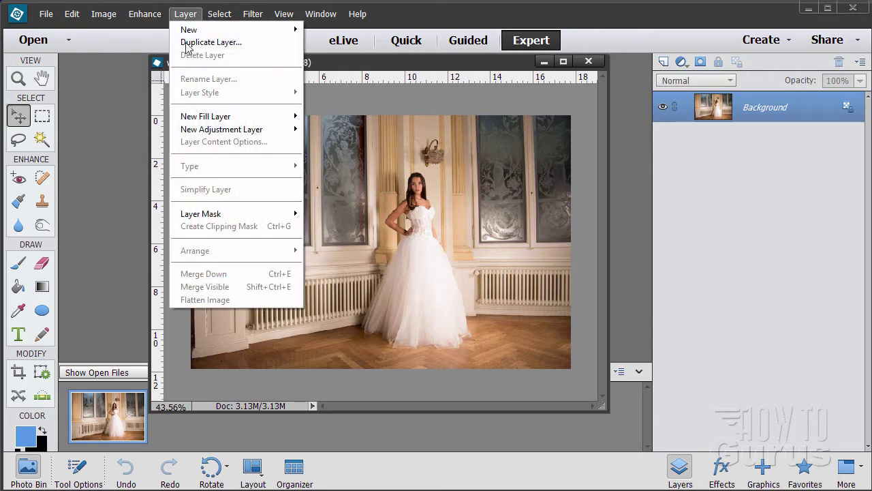
mouse_move(212, 134)
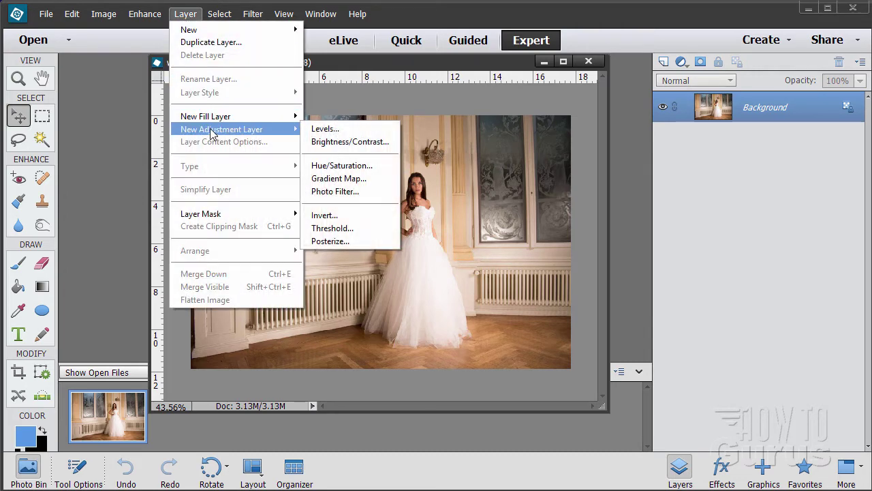
click(344, 131)
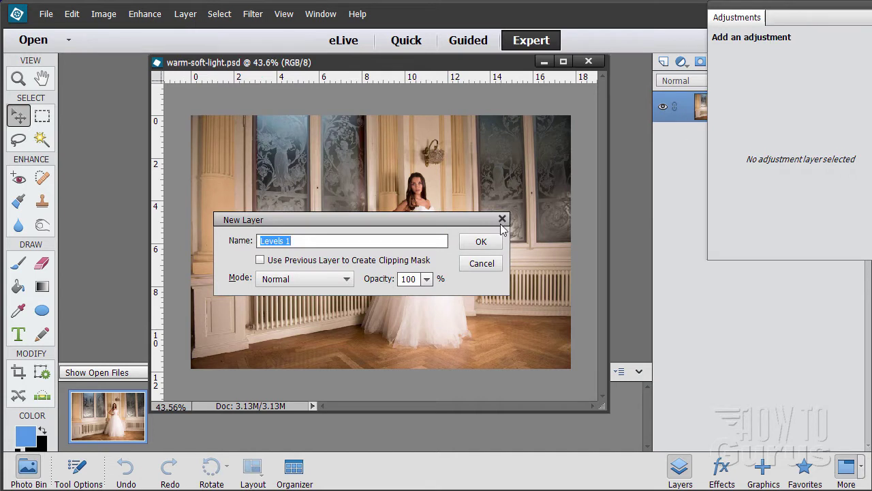
click(481, 241)
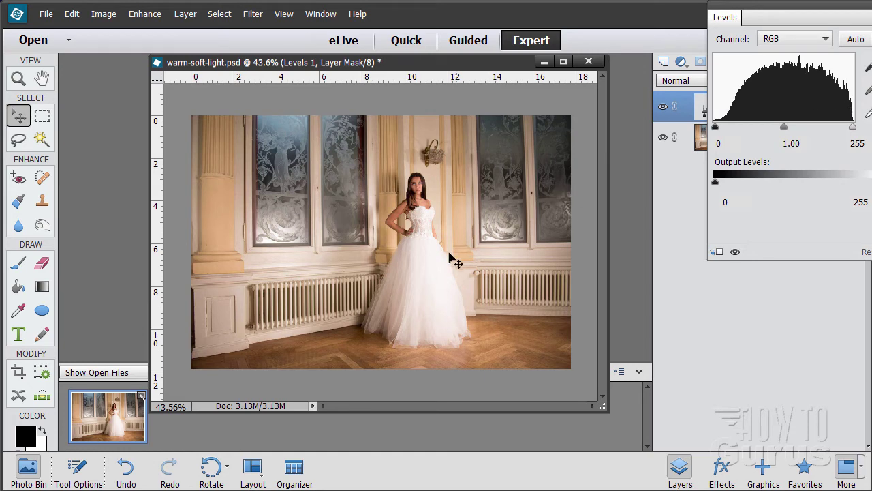
Step: Set the Levels adjustment's shadow input to 18 on the RGB channel and close the adjustment settings
mouse_move(853, 127)
mouse_down()
mouse_move(839, 128)
mouse_move(860, 128)
mouse_up()
drag(719, 131, 727, 131)
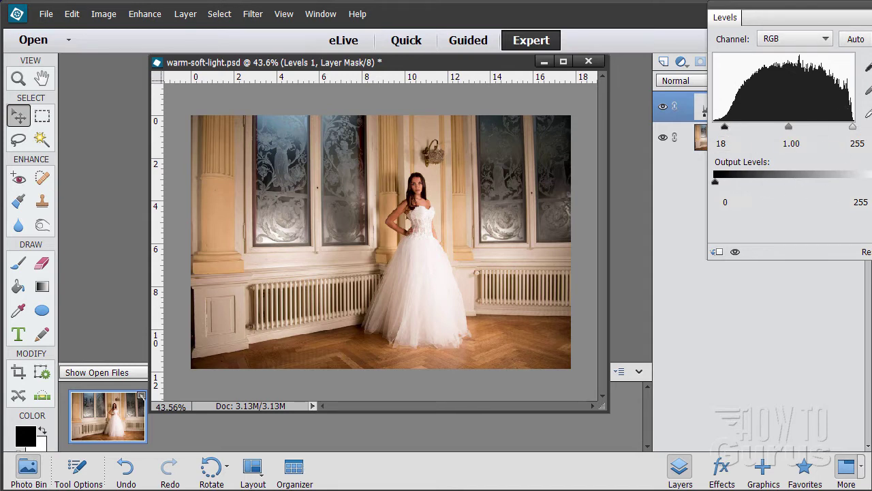
mouse_move(871, 181)
mouse_down()
mouse_move(853, 182)
mouse_move(871, 181)
mouse_up()
mouse_move(717, 182)
mouse_down()
mouse_move(745, 183)
mouse_move(714, 183)
mouse_up()
mouse_move(724, 128)
mouse_down()
mouse_move(715, 132)
mouse_move(727, 133)
mouse_up()
drag(810, 25, 762, 52)
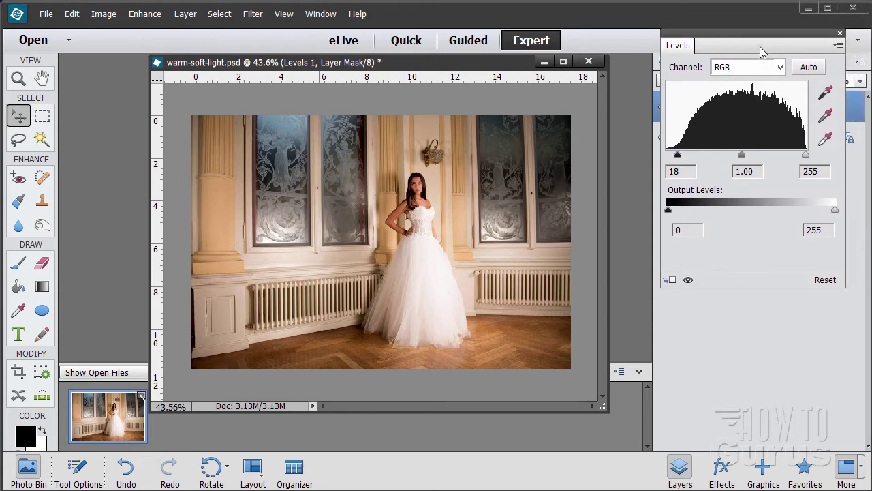
click(840, 33)
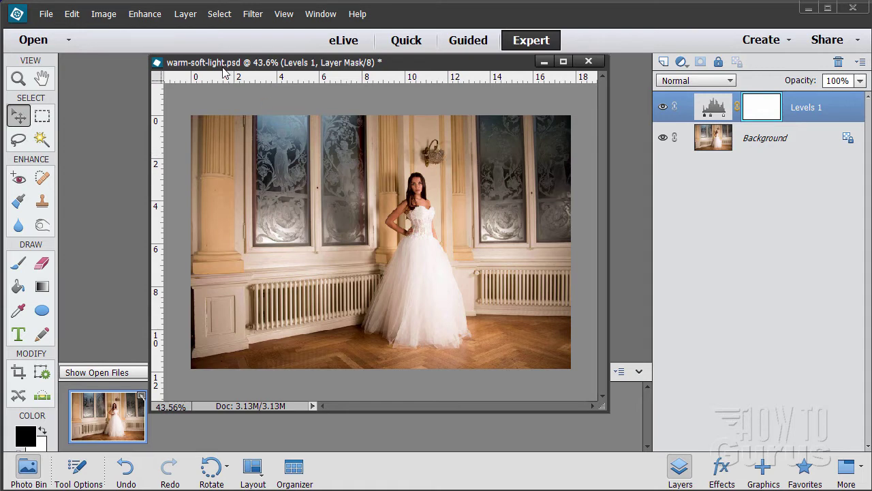
Step: Add a gradient fill layer above the Levels adjustment layer with the default layer settings
click(186, 14)
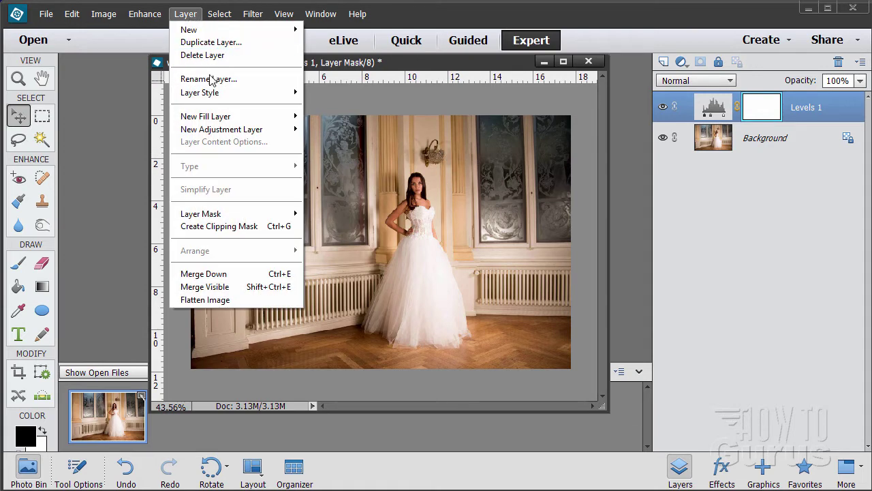
mouse_move(229, 118)
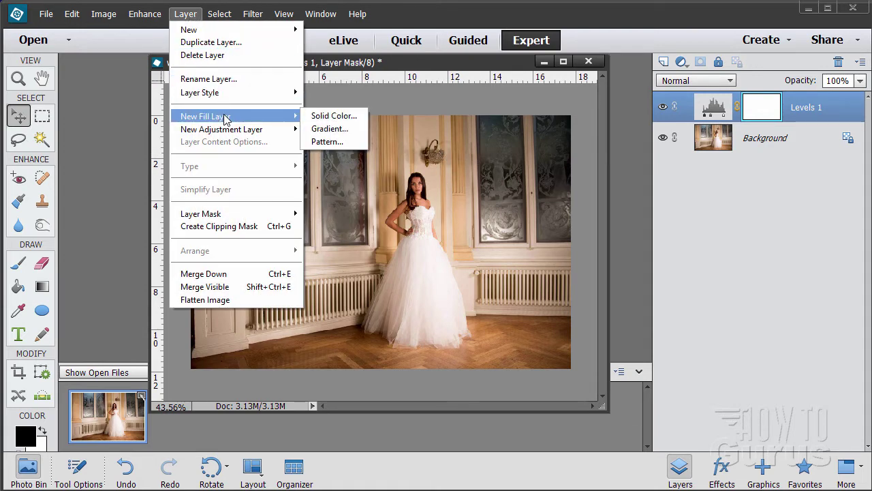
click(331, 130)
click(485, 242)
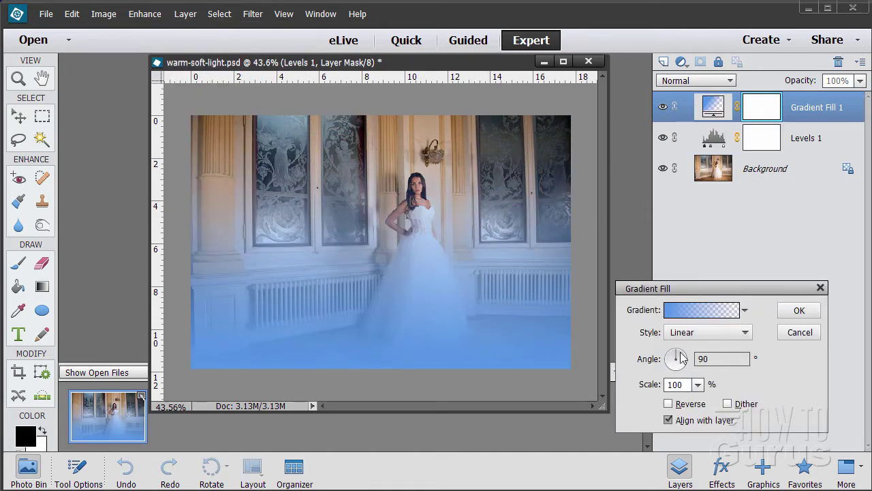
Step: Set the linear gradient fill's angle to -123.69° so the colour comes from the photo's upper-right corner
mouse_move(679, 362)
mouse_down()
mouse_move(679, 351)
mouse_move(687, 357)
mouse_up()
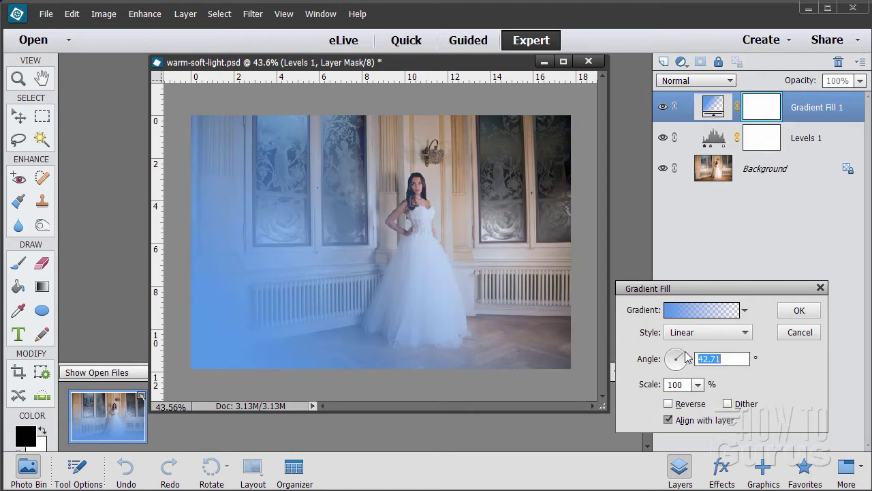
drag(687, 357, 671, 375)
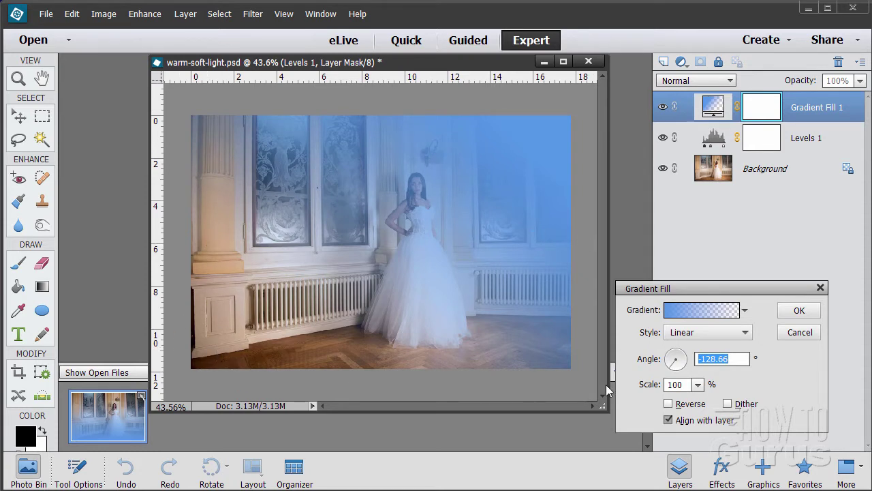
click(671, 368)
click(672, 370)
click(672, 370)
click(672, 368)
Step: Edit the fill's Color to Transparent gradient and set its starting colour stop to bright red, ff0202
click(699, 311)
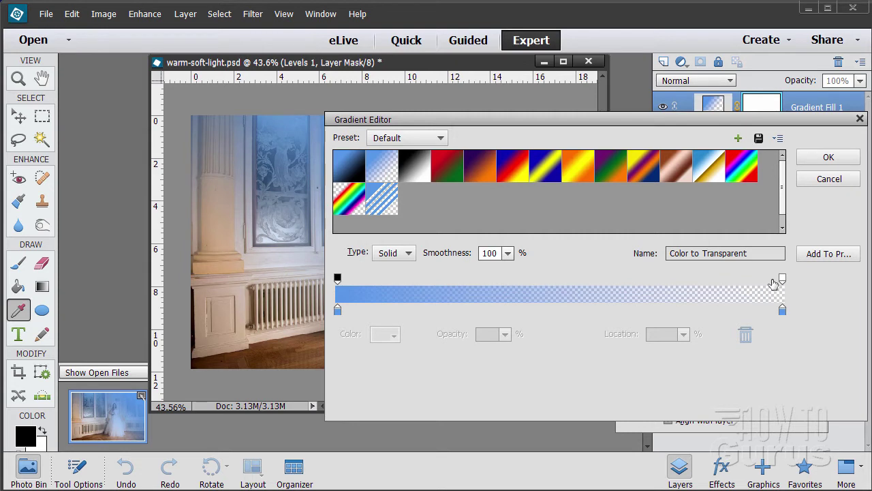
click(338, 280)
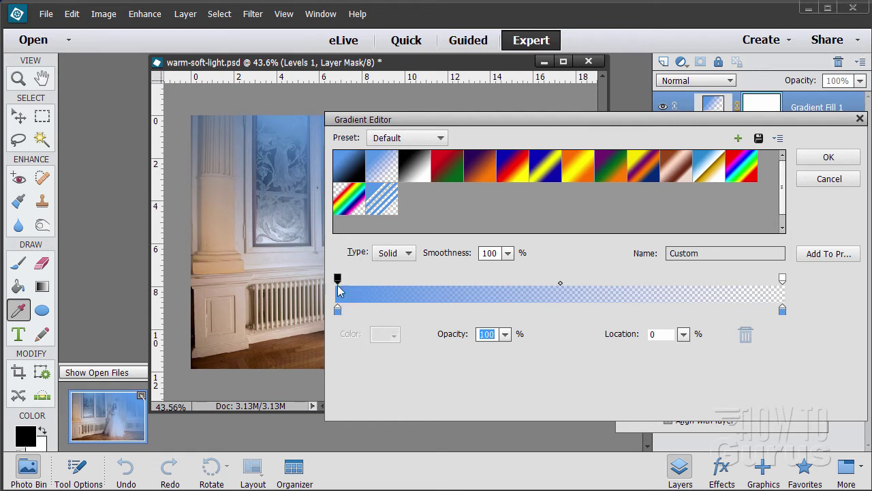
click(783, 279)
click(337, 313)
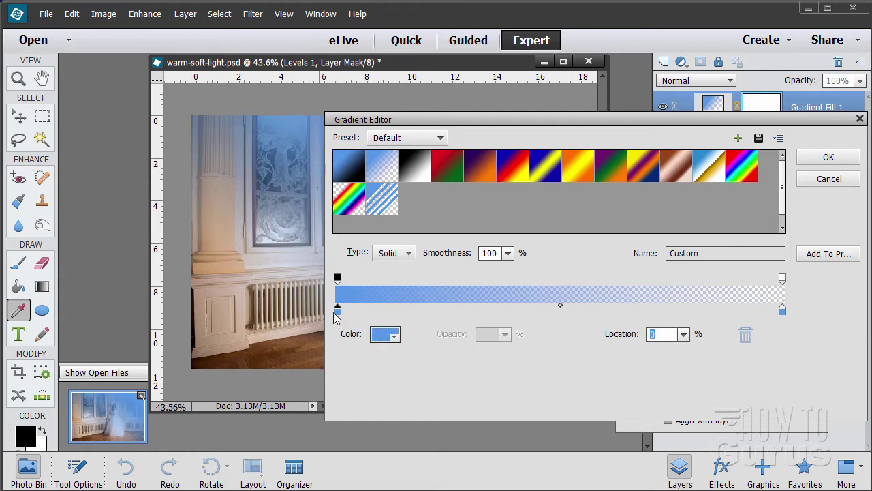
click(380, 337)
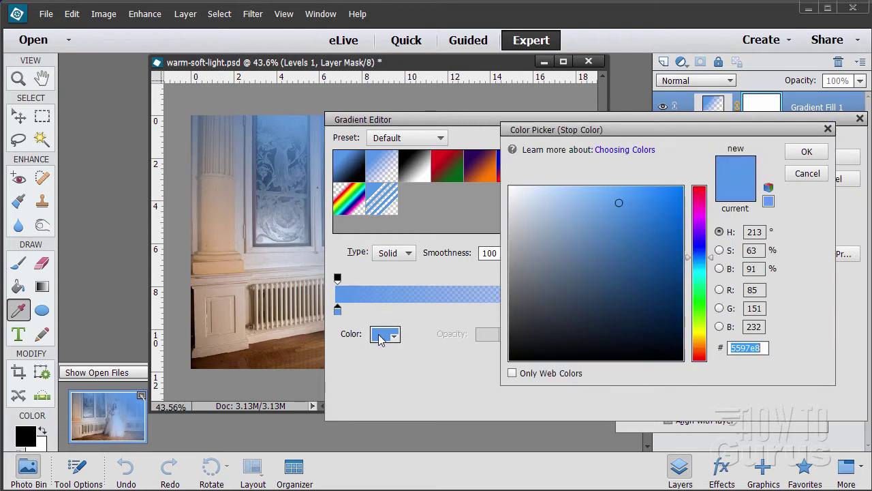
drag(690, 264, 693, 185)
click(683, 186)
click(682, 186)
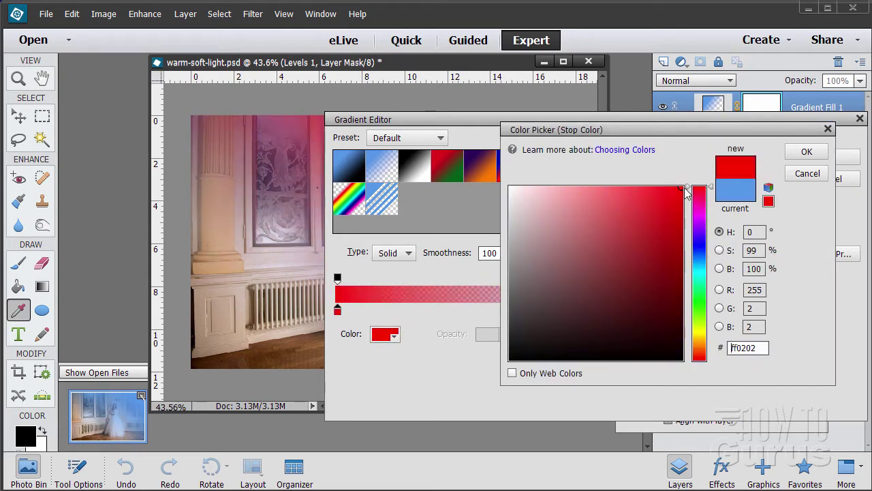
click(805, 153)
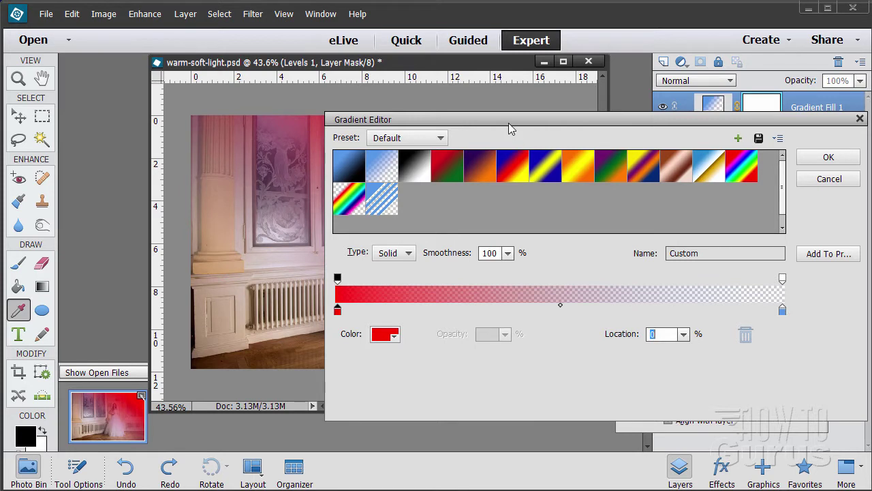
Step: Set the gradient's colour stop at location 100% to yellow e8cb55, and apply the gradient and the fill
drag(509, 125, 538, 228)
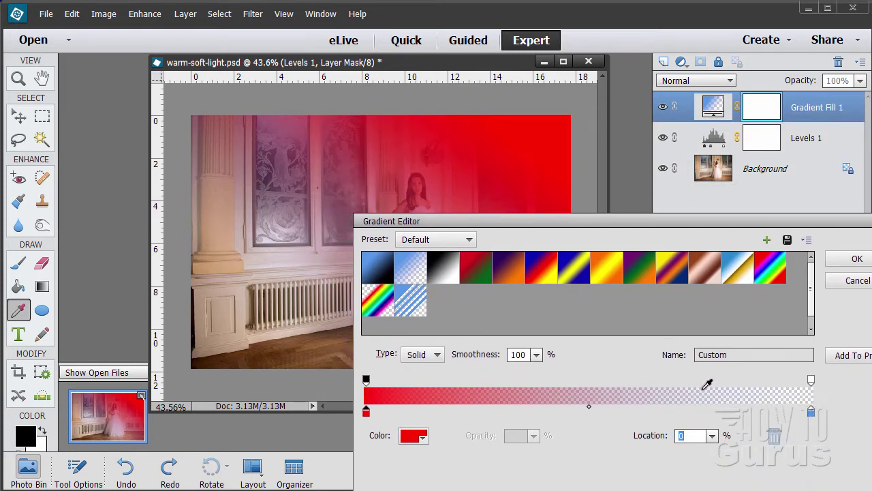
click(811, 412)
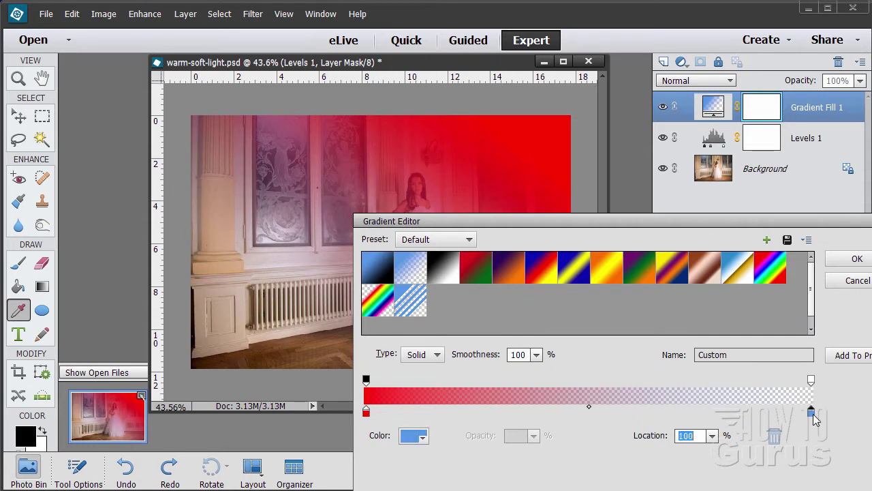
click(414, 435)
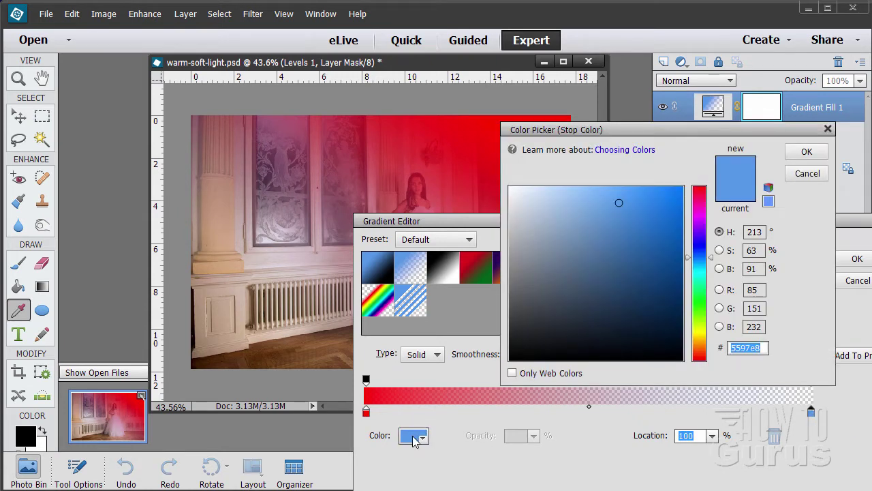
click(700, 341)
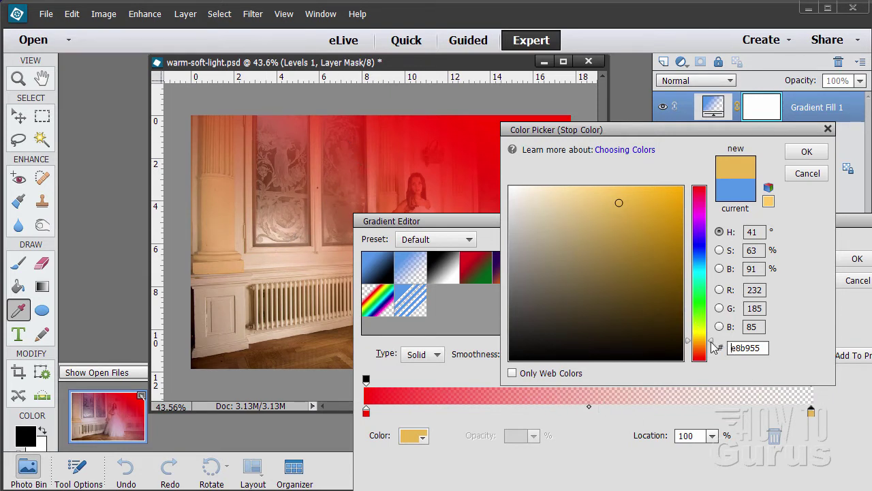
mouse_move(711, 341)
mouse_down()
mouse_move(713, 356)
mouse_move(717, 344)
mouse_up()
drag(716, 345, 717, 343)
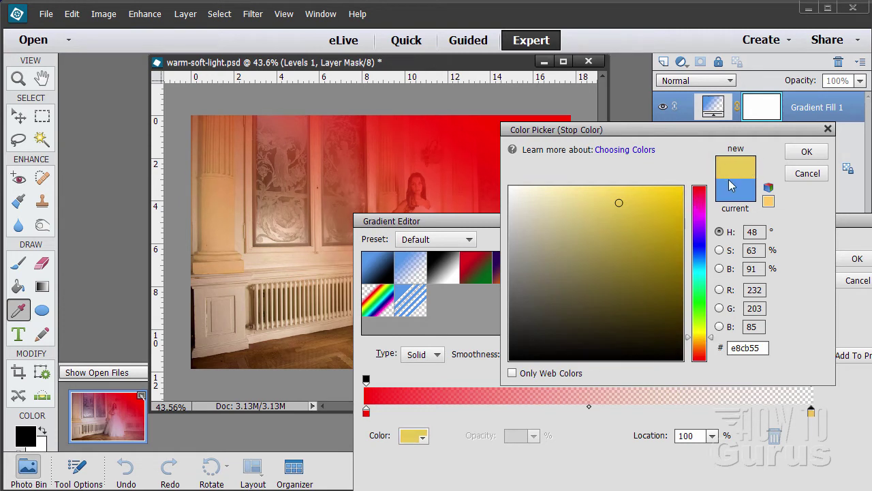
click(796, 151)
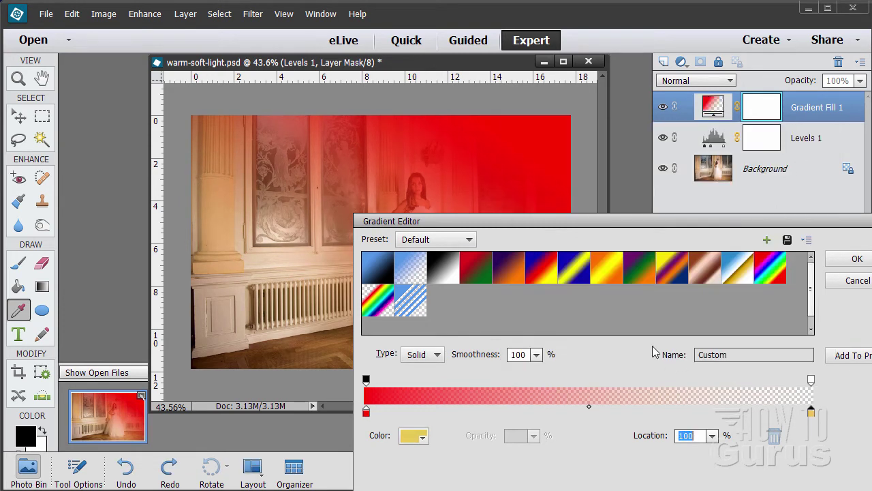
click(856, 259)
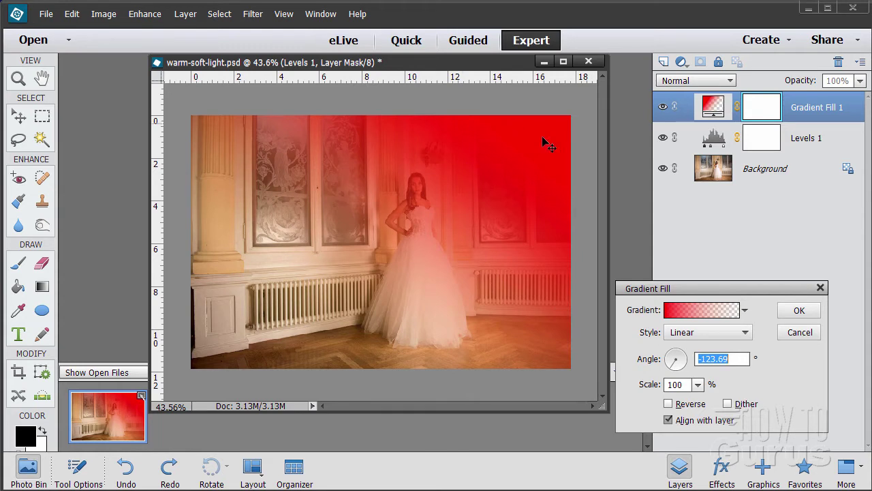
click(796, 310)
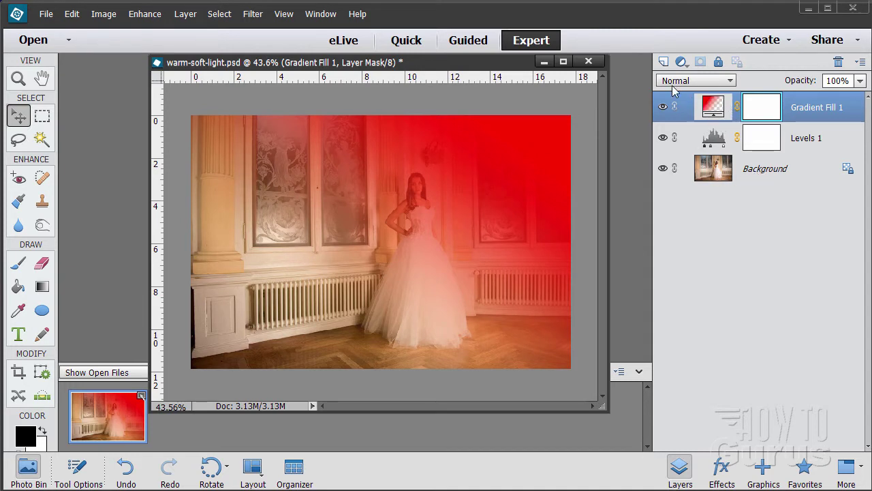
Step: Set the gradient fill layer's blend mode to Screen
click(694, 82)
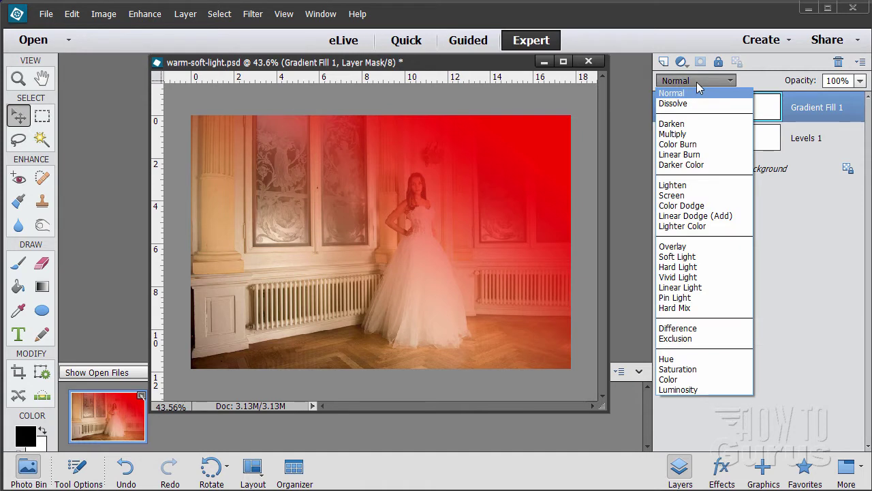
click(686, 194)
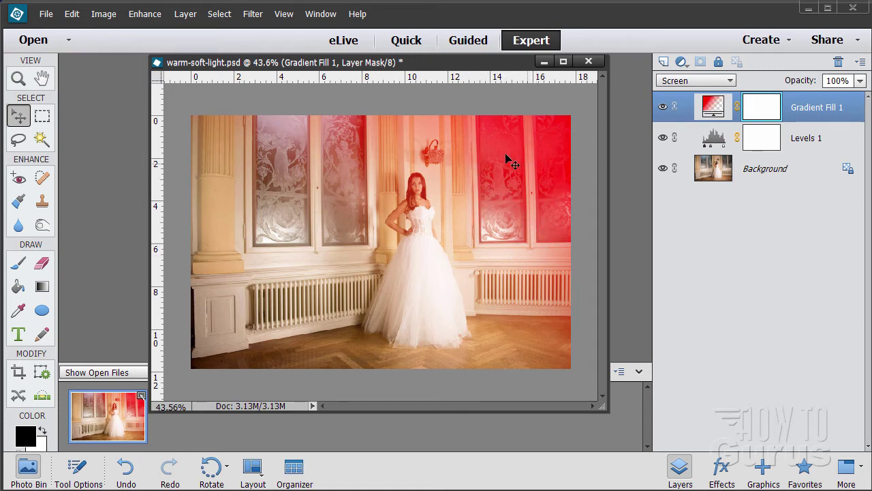
click(713, 106)
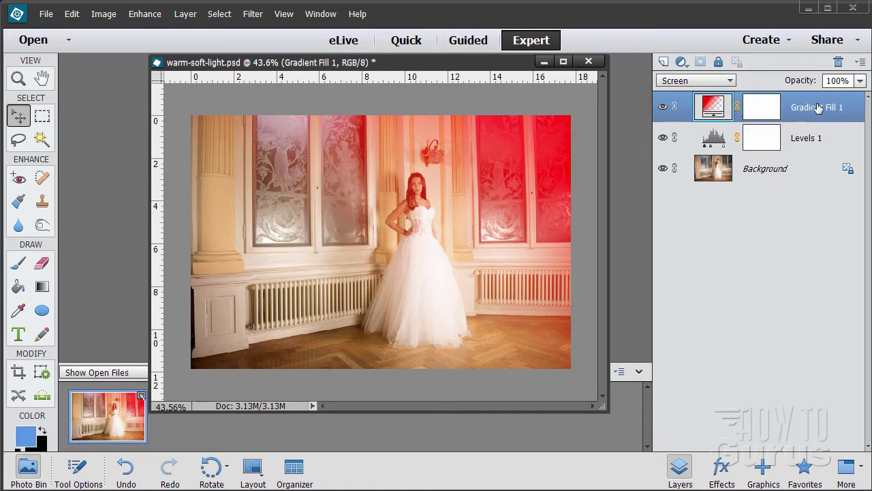
click(860, 80)
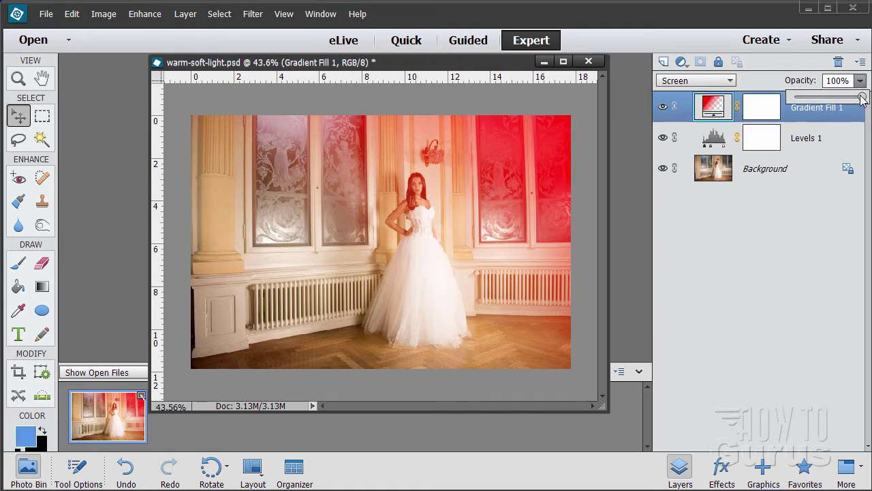
mouse_move(860, 99)
mouse_down()
mouse_move(845, 100)
mouse_move(865, 101)
mouse_up()
click(720, 144)
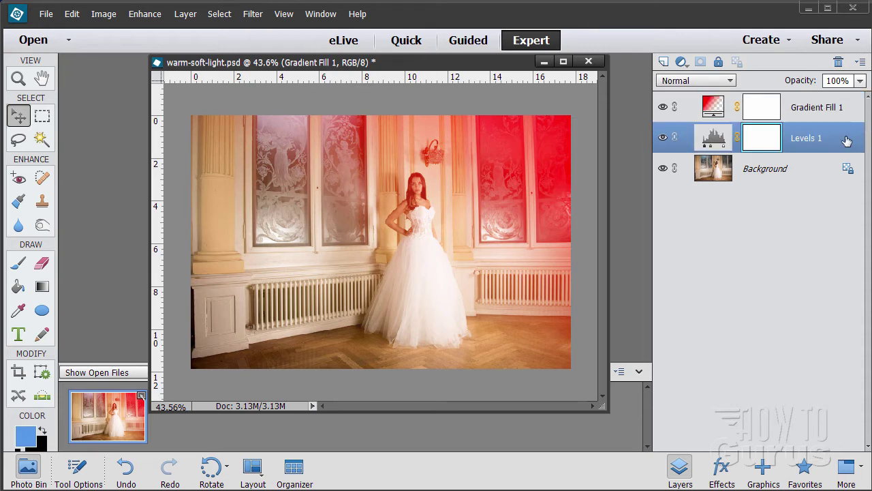
Step: Add a Gradient Map adjustment layer above the gradient fill layer, keeping the default layer settings
click(786, 107)
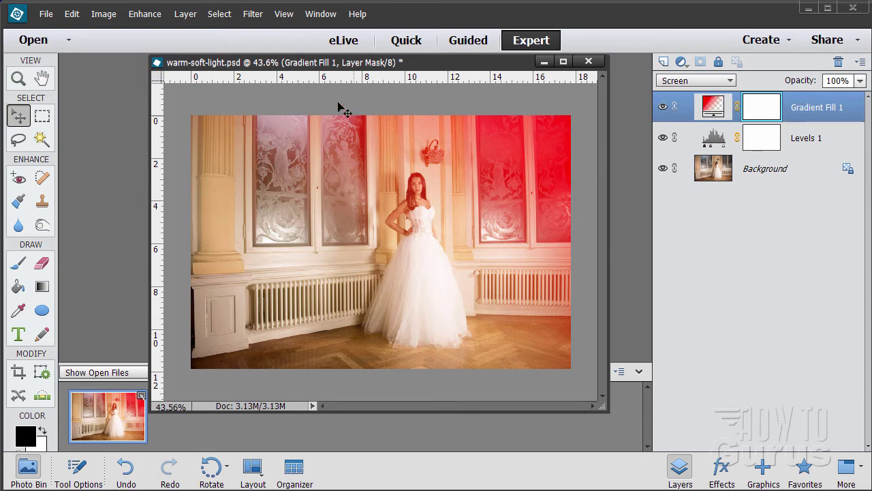
click(192, 15)
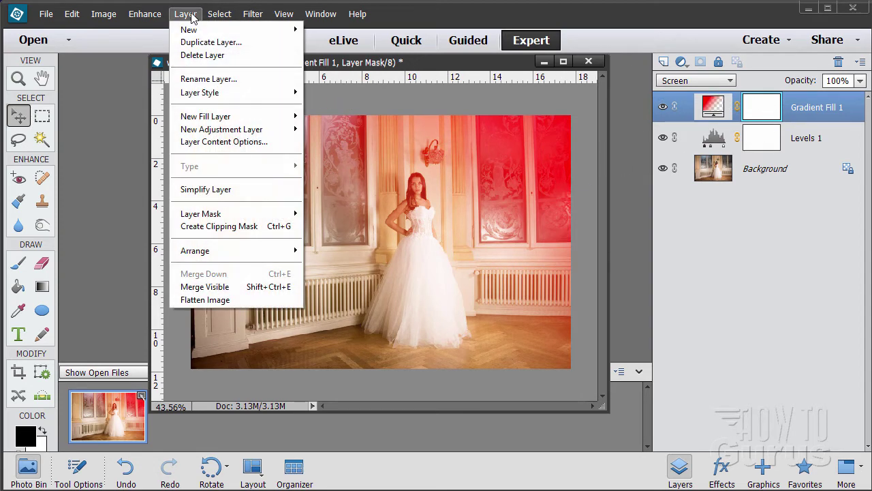
mouse_move(225, 129)
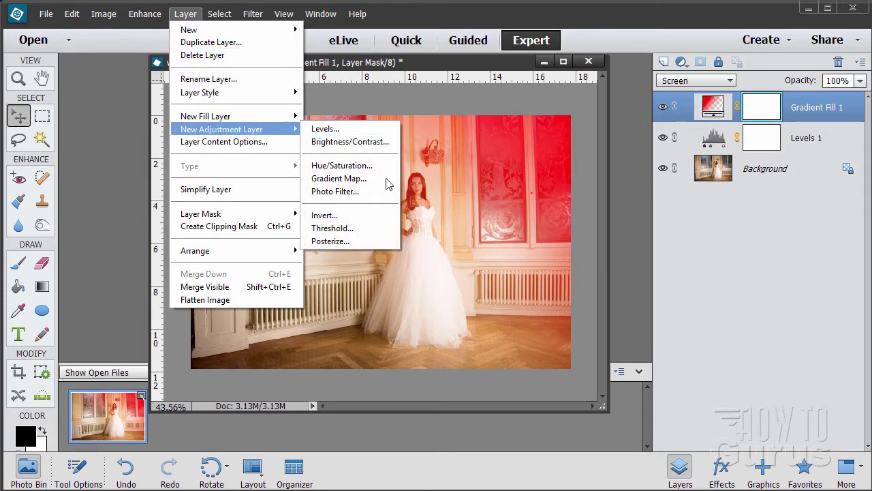
click(337, 179)
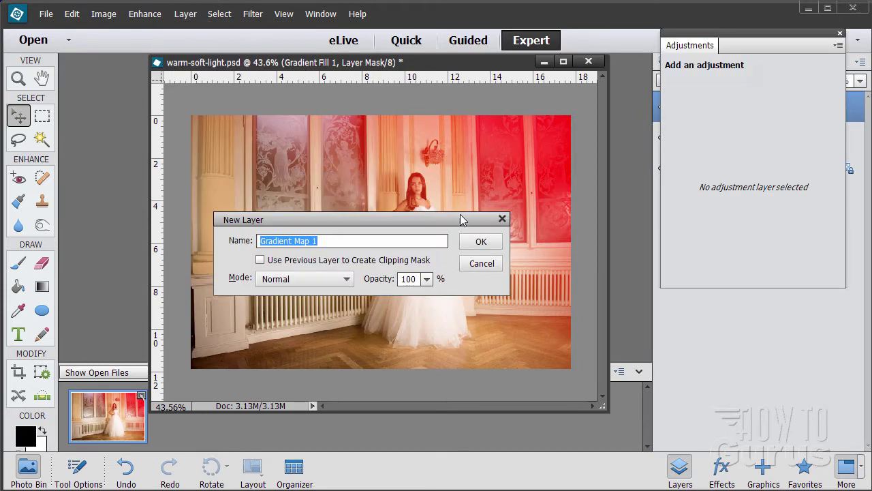
click(481, 242)
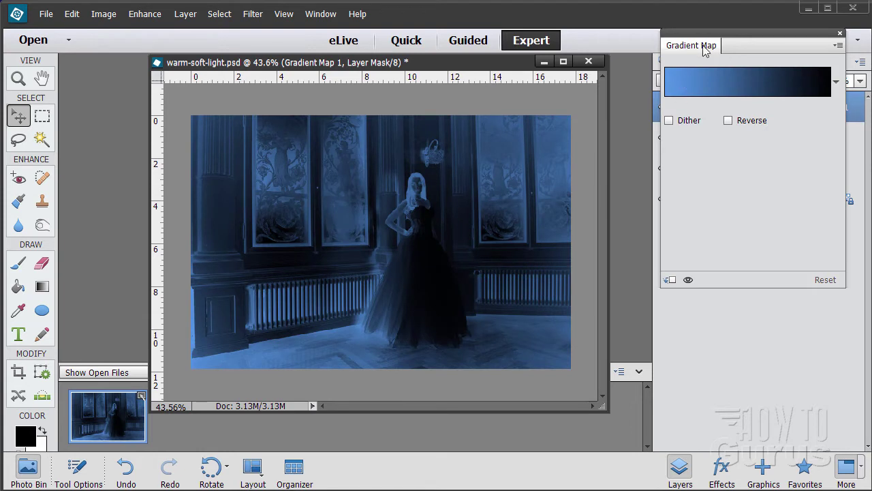
drag(698, 41, 603, 208)
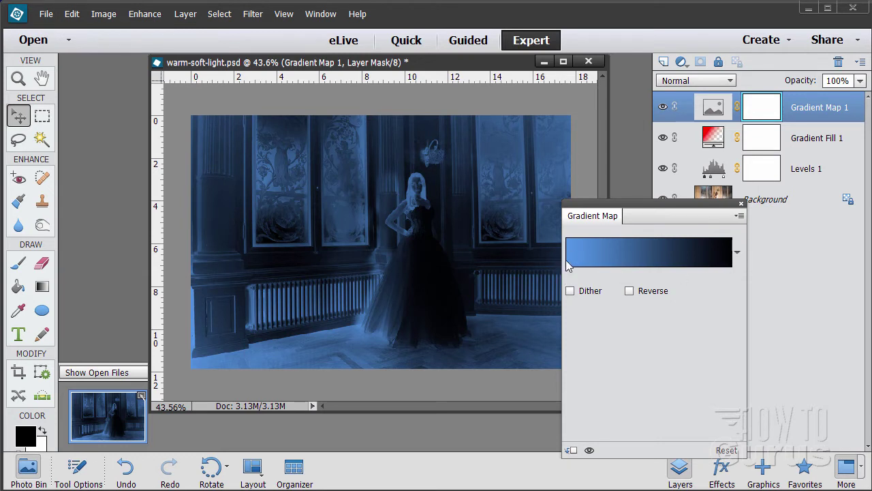
Step: Edit the gradient map's gradient by setting its starting colour stop to pure red, ff0000, and apply it
click(672, 263)
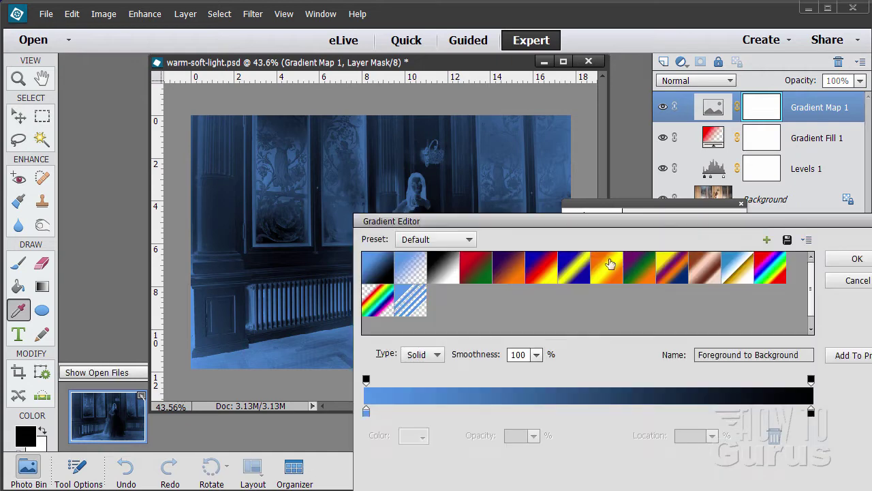
drag(607, 225, 633, 198)
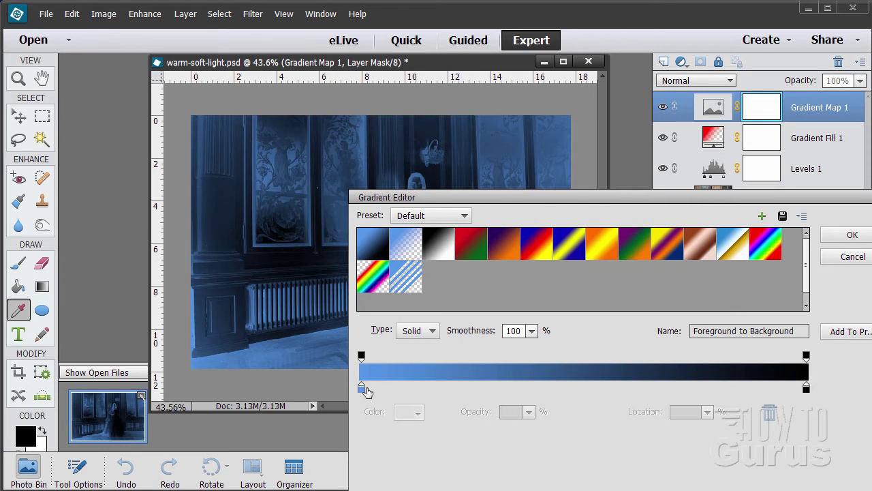
click(361, 388)
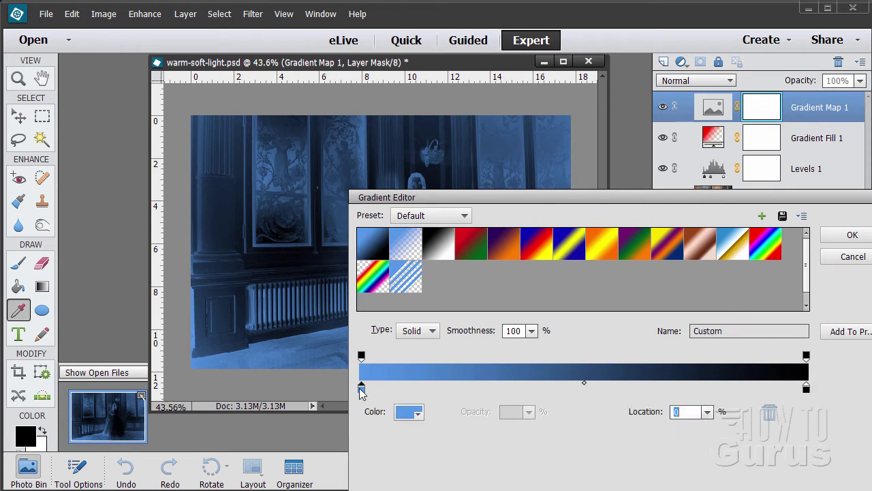
click(412, 414)
drag(656, 220, 709, 181)
click(709, 198)
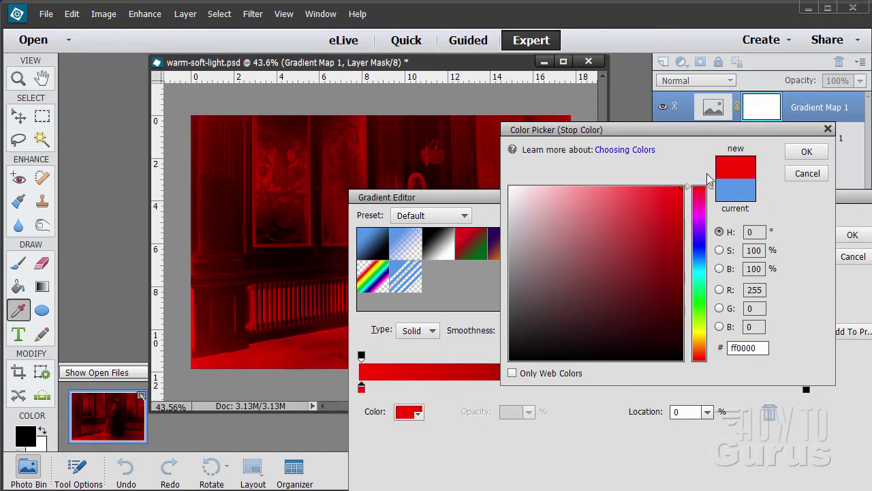
click(805, 158)
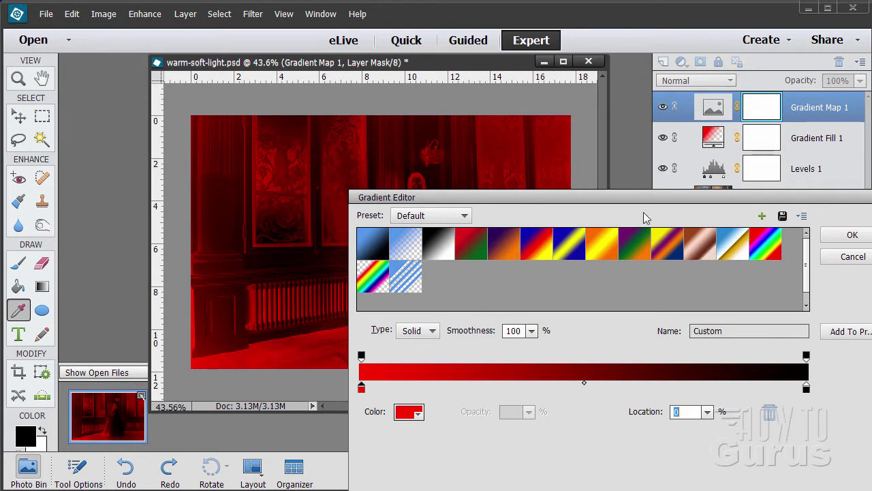
drag(616, 194, 607, 343)
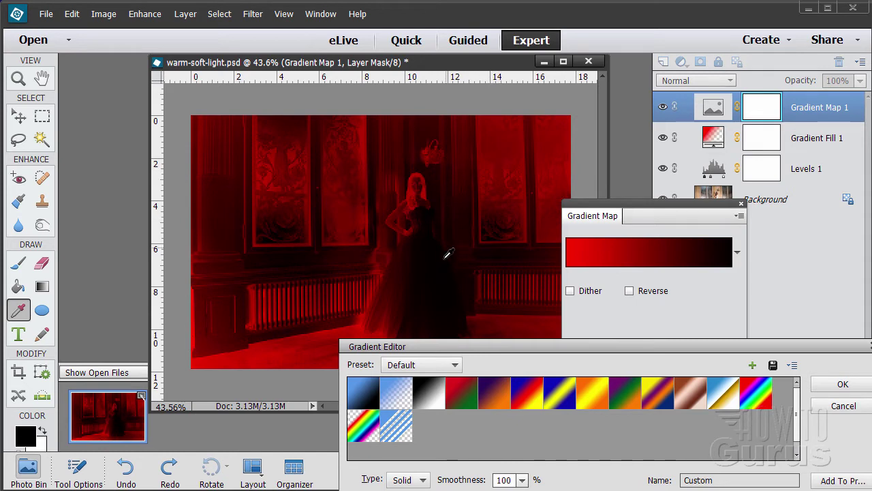
mouse_move(631, 343)
mouse_down()
mouse_move(604, 165)
mouse_move(645, 188)
mouse_move(644, 346)
mouse_move(643, 333)
mouse_up()
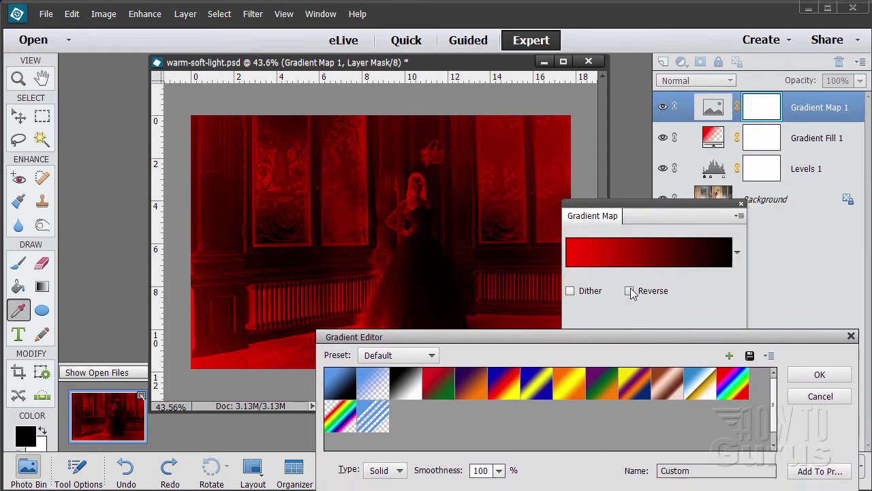
click(820, 374)
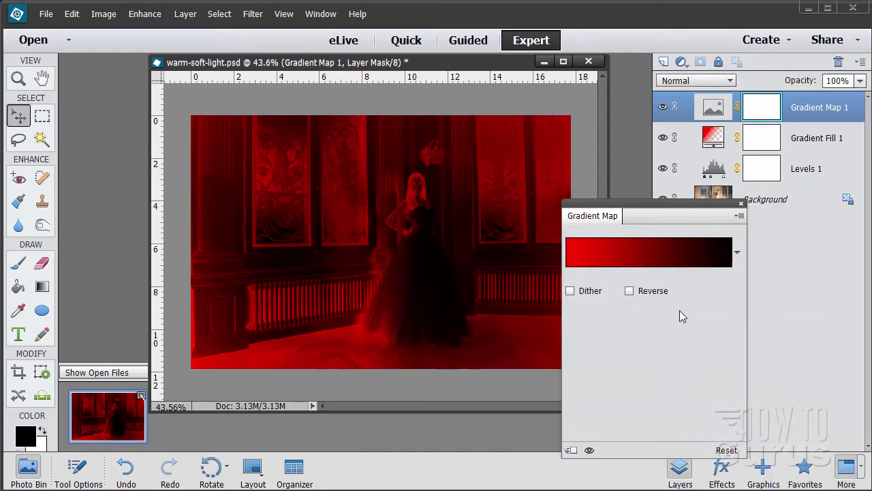
Step: Preview the gradient map with Reverse switched on and back off, and close its settings
click(630, 291)
click(630, 291)
click(741, 205)
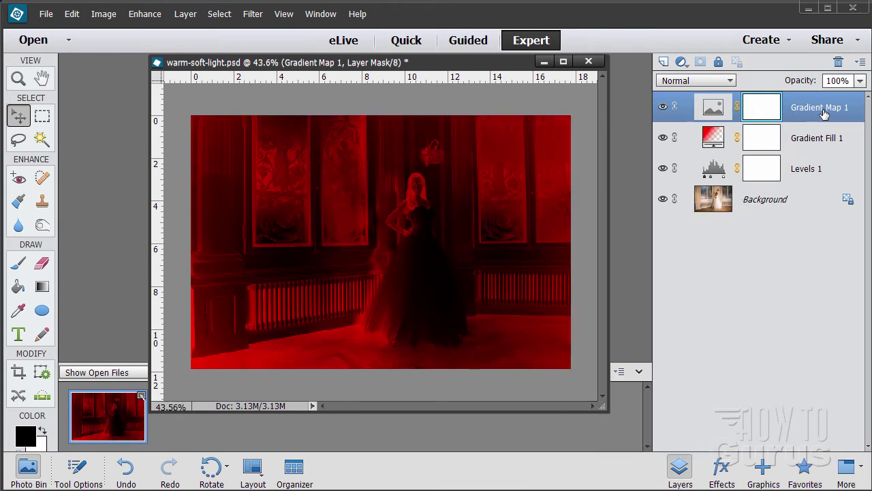
Step: Compare the Gradient Map layer in Soft Light and Normal blend modes, leaving it on Soft Light
click(695, 80)
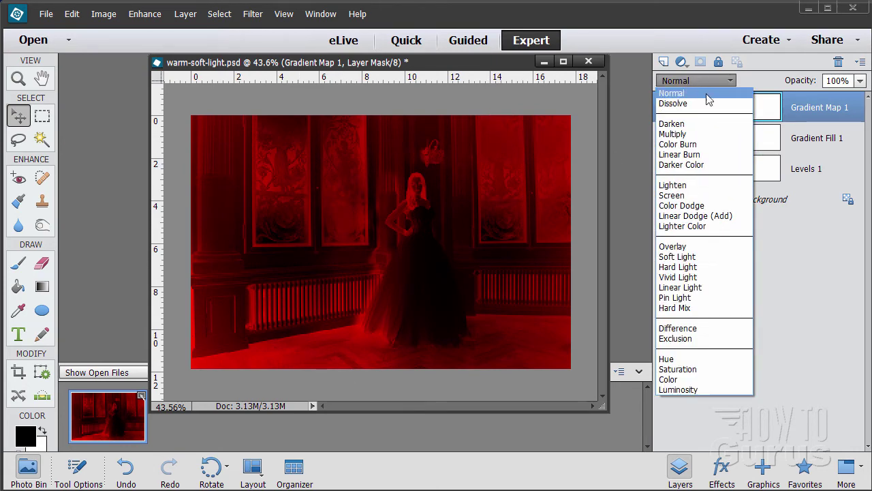
click(707, 256)
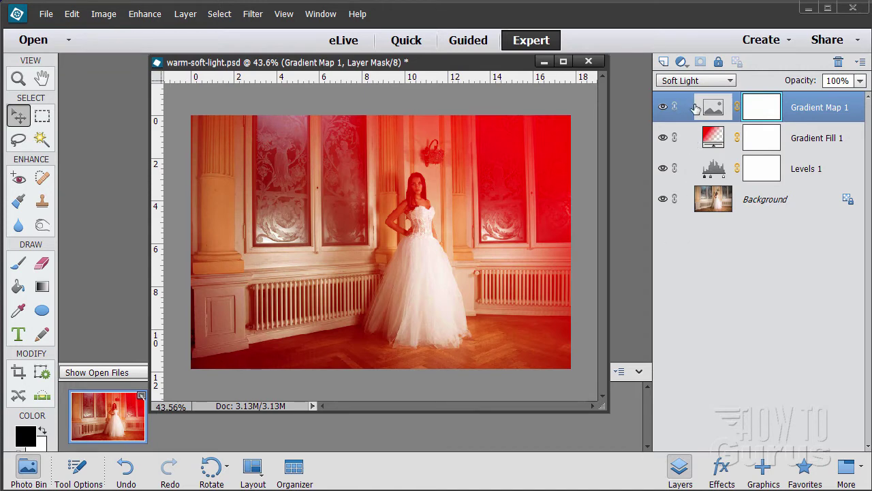
click(685, 80)
click(671, 94)
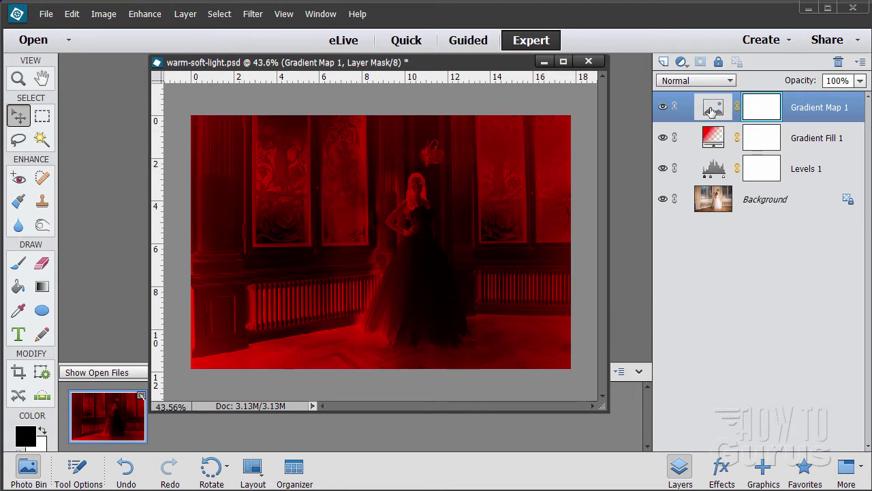
click(704, 82)
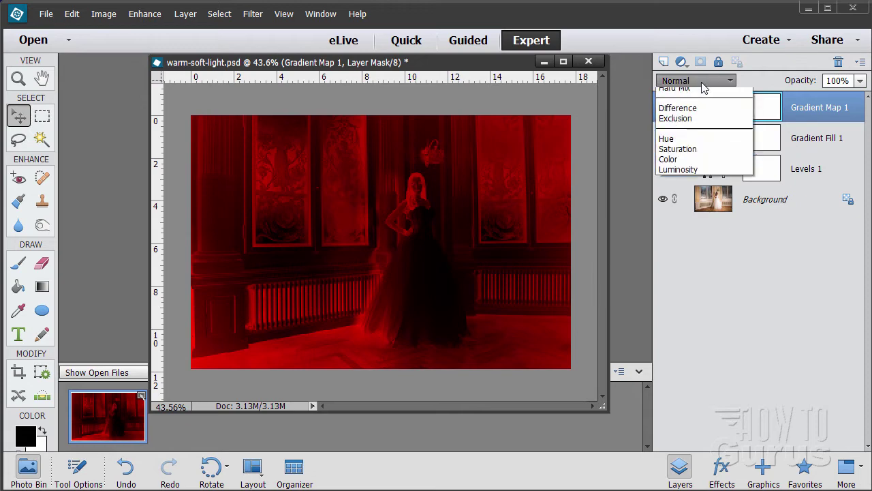
click(691, 257)
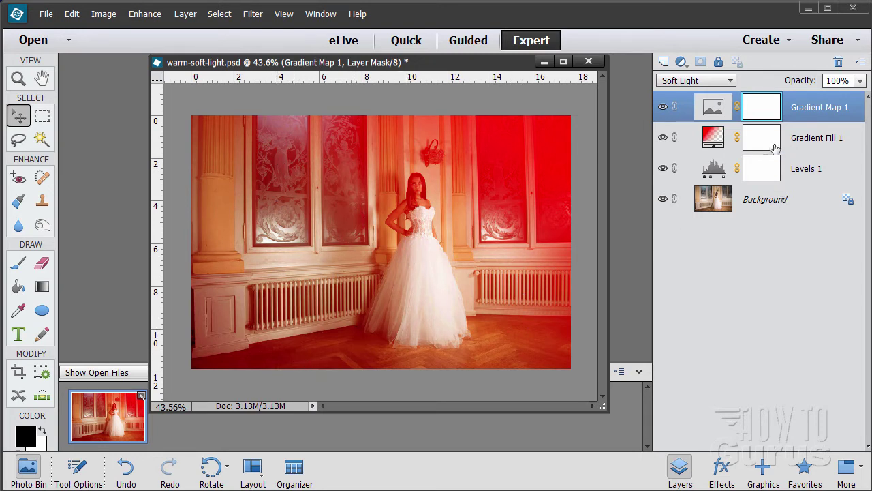
Step: Lower the Gradient Map layer's opacity to 38%
click(860, 80)
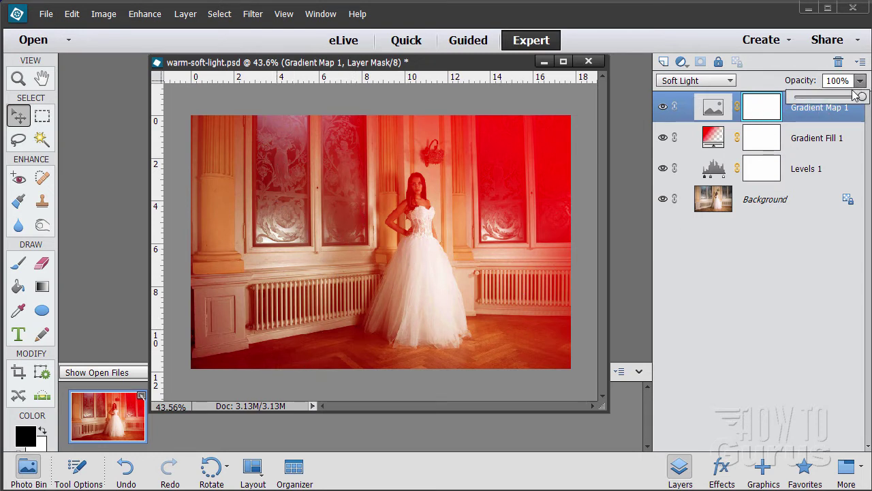
drag(862, 97, 818, 96)
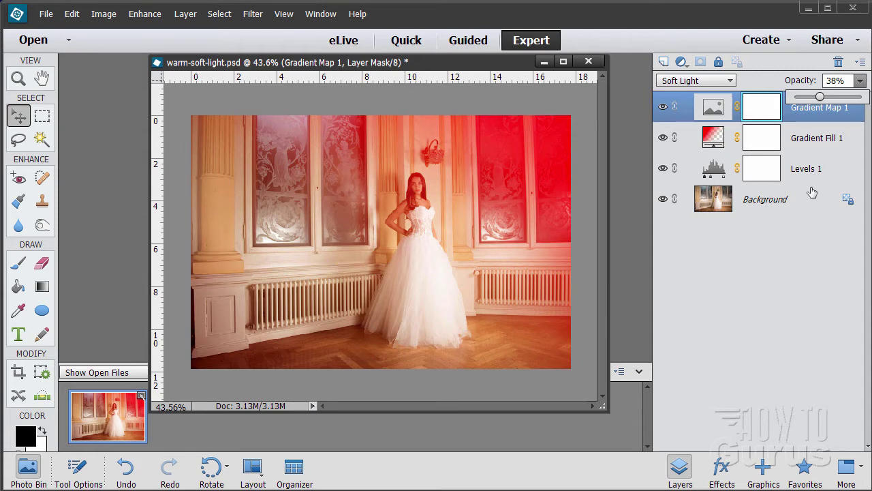
click(746, 250)
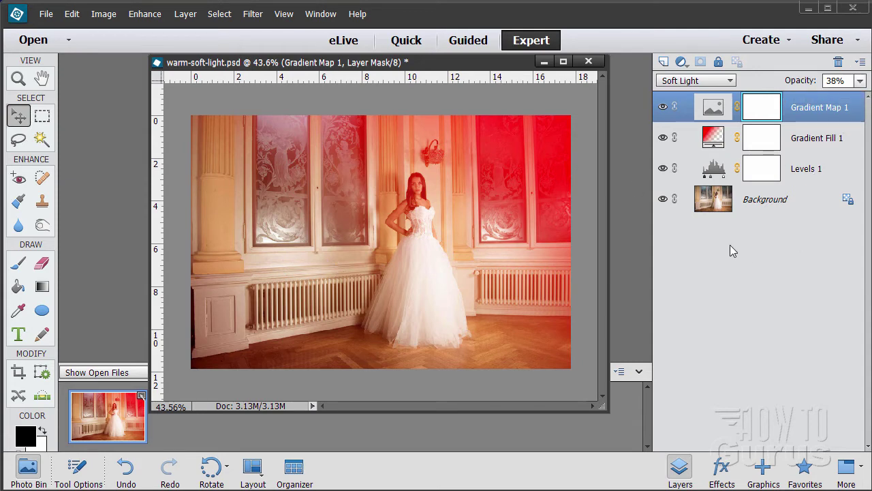
Step: Reduce the opacity of the red gradient fill layer to 68%
click(817, 143)
click(861, 81)
drag(860, 97, 845, 99)
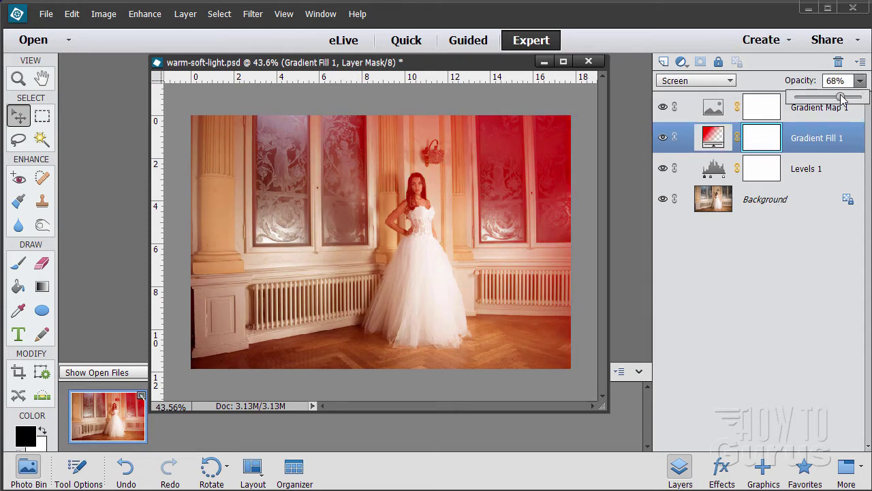
click(745, 242)
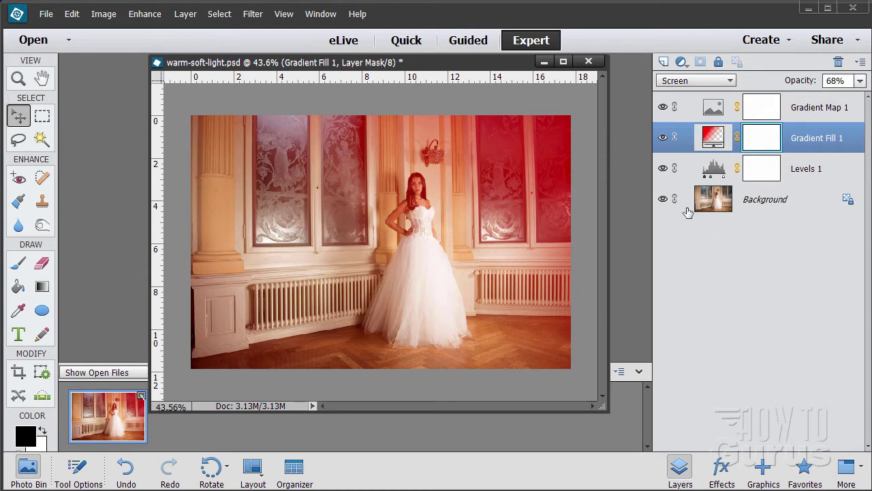
Step: Add a second Levels adjustment layer above the Gradient Map layer with the default layer settings
click(804, 112)
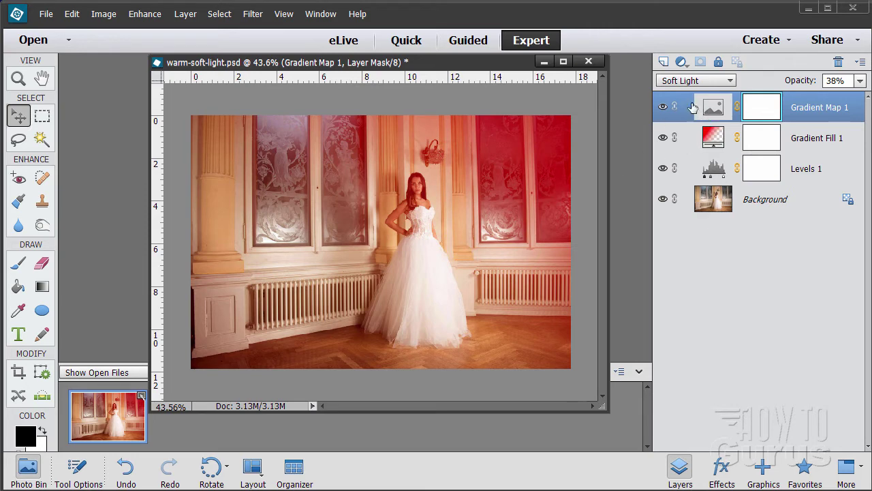
click(184, 15)
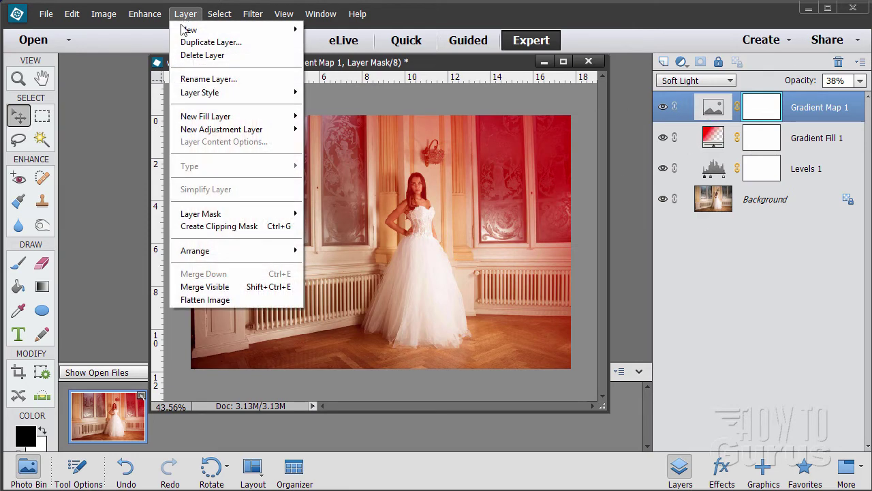
mouse_move(273, 128)
click(366, 128)
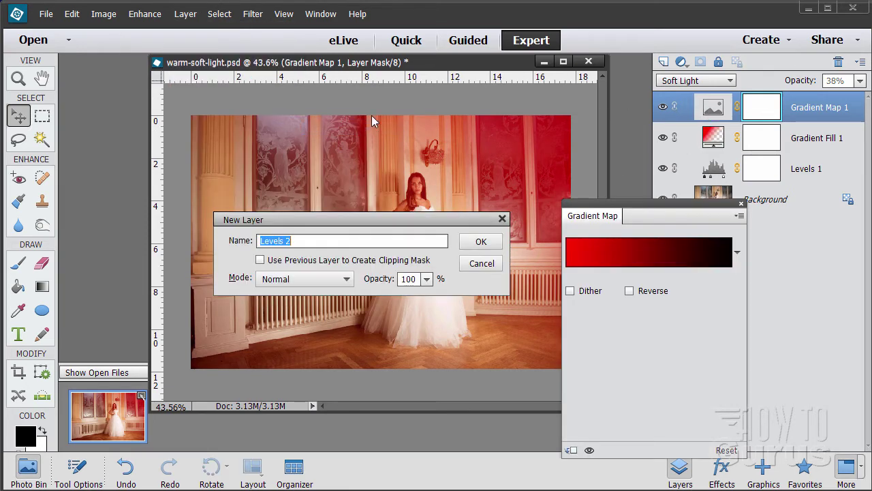
click(482, 242)
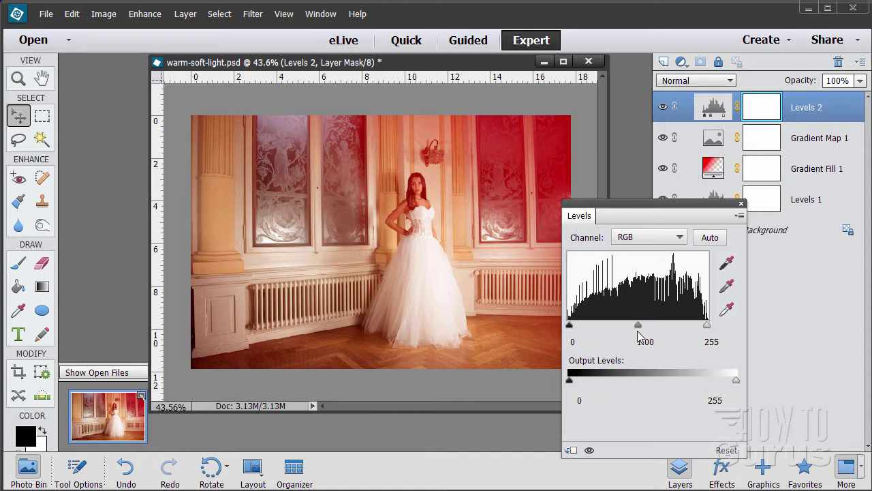
Step: Brighten the new Levels adjustment's midtones to 1.52, set its shadow input level to 14, and close its settings
drag(639, 329, 621, 328)
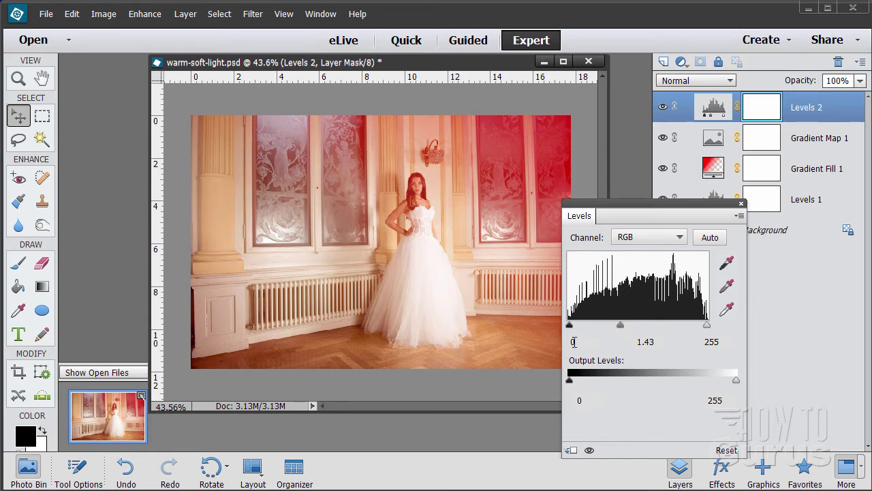
drag(570, 328, 622, 329)
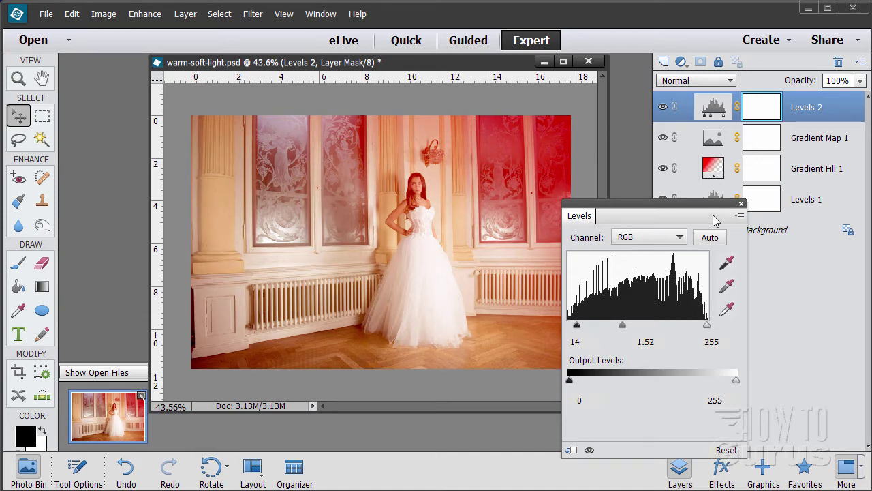
click(741, 205)
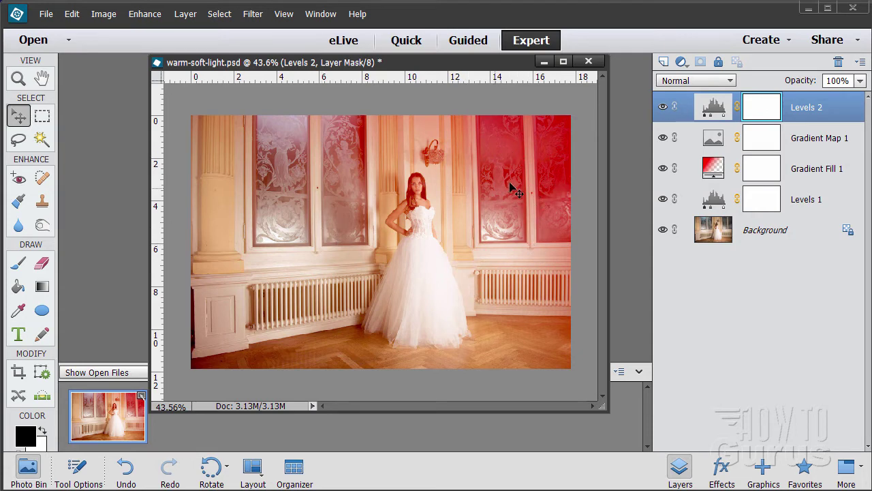
Step: Add a Brightness/Contrast adjustment layer above the second Levels layer with the default layer settings
click(185, 14)
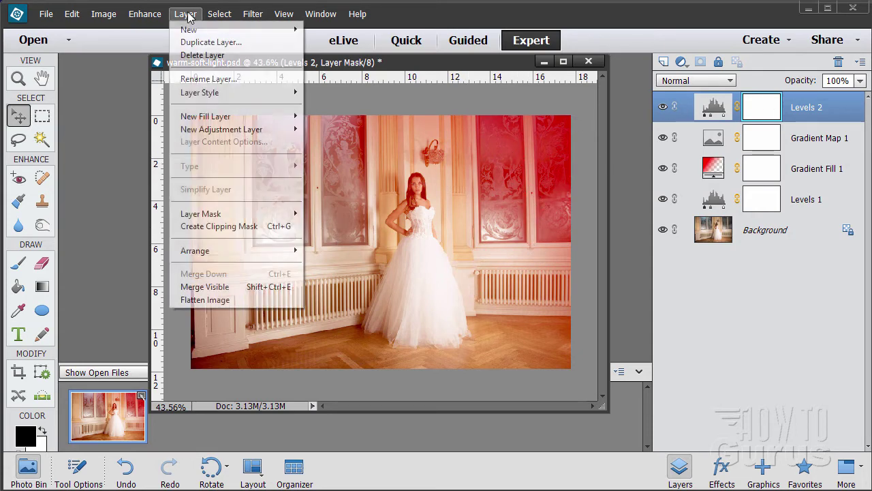
mouse_move(280, 129)
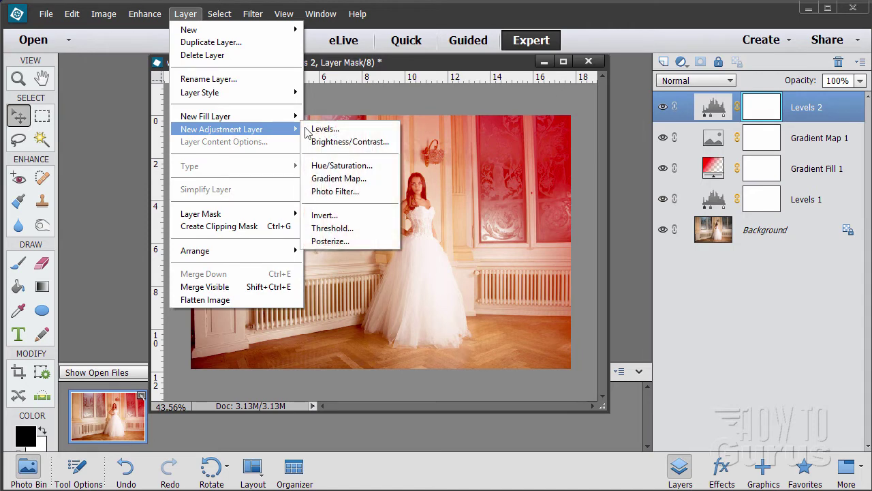
click(381, 141)
click(482, 241)
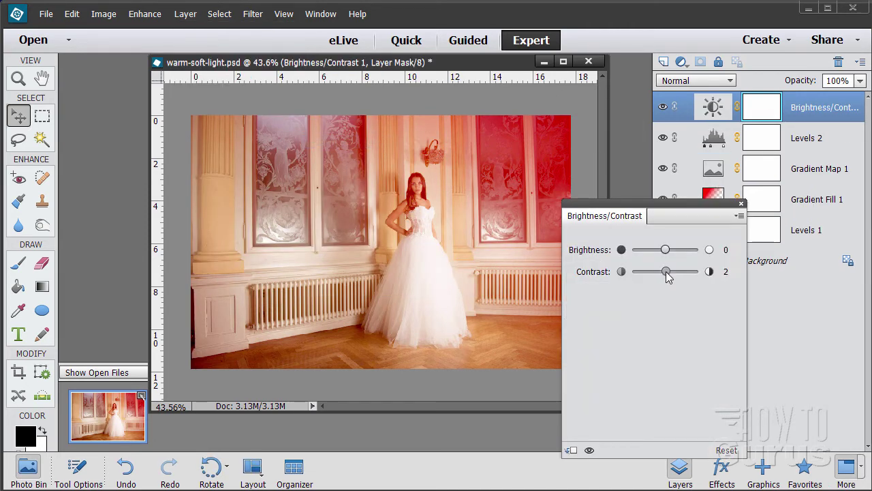
Step: Set the Brightness/Contrast adjustment's brightness to -12 and its contrast to 51
drag(668, 274, 664, 252)
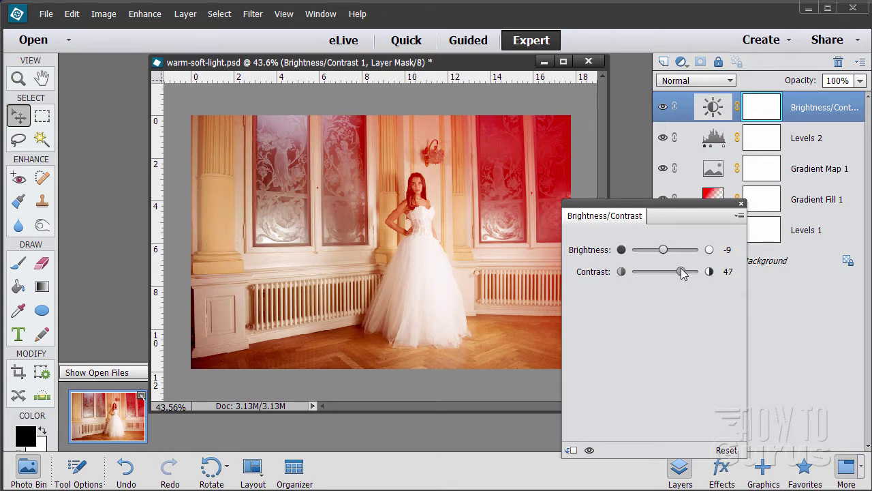
drag(684, 273, 665, 256)
Step: Compare the photo with and without the Brightness/Contrast adjustment by toggling its visibility, leave it visible, and close its settings
click(590, 450)
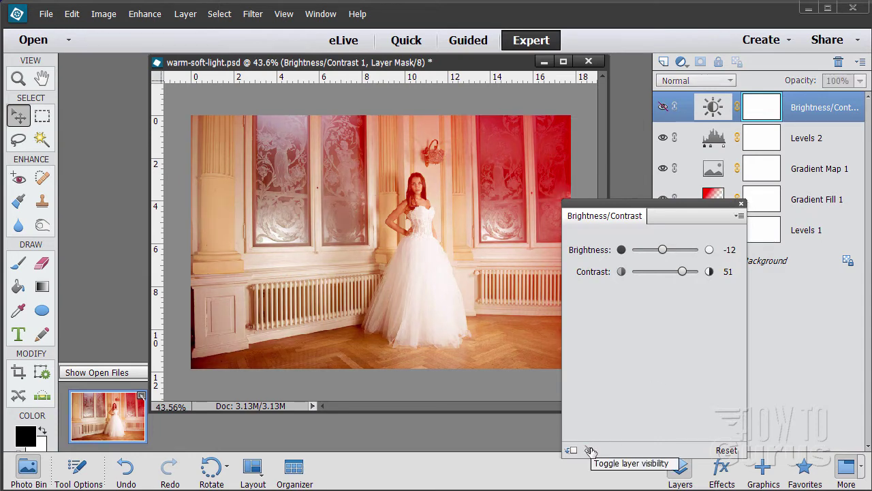
click(590, 450)
click(590, 452)
click(590, 451)
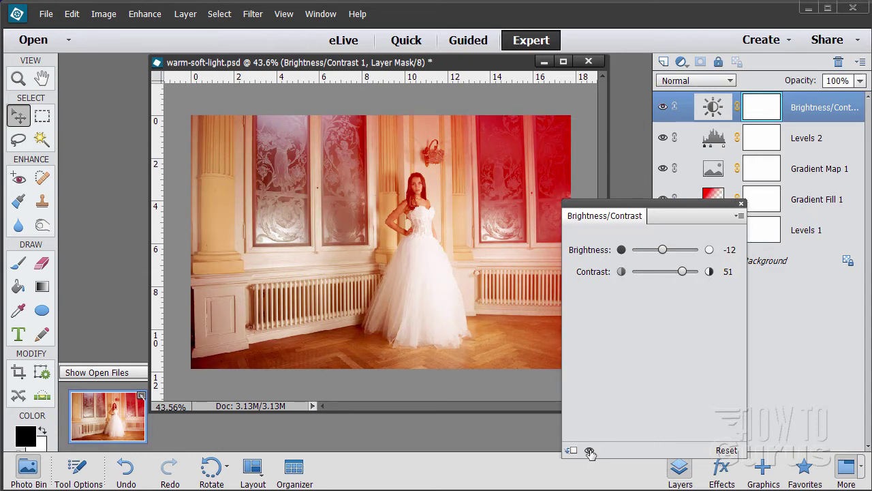
click(590, 451)
click(590, 451)
click(590, 452)
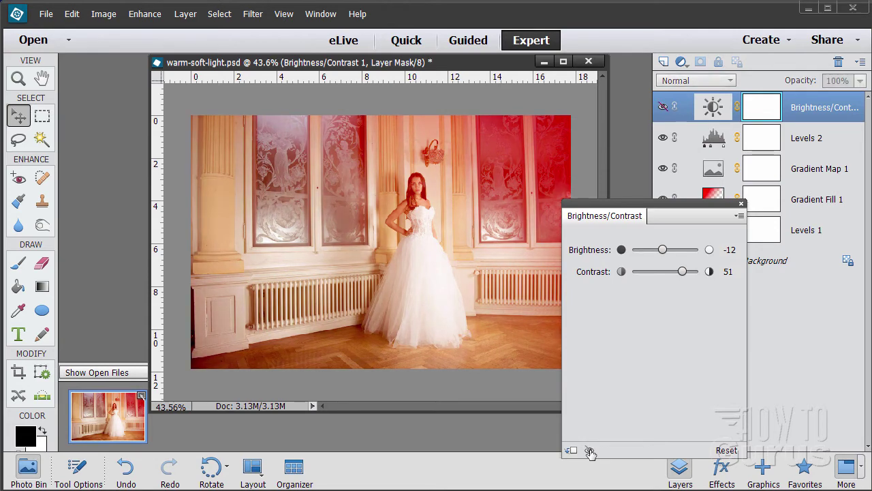
click(590, 452)
click(590, 451)
click(591, 451)
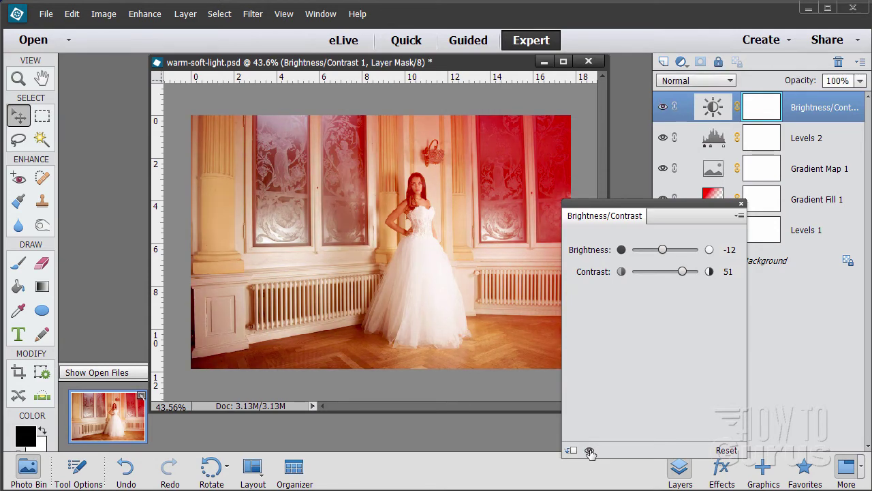
click(741, 204)
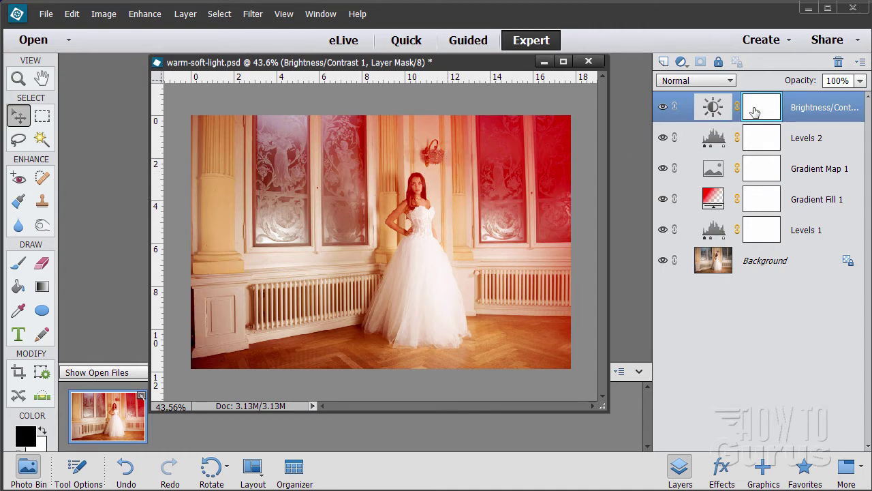
Step: Add a Solid Color fill layer above the Brightness/Contrast layer with the default layer settings
click(185, 15)
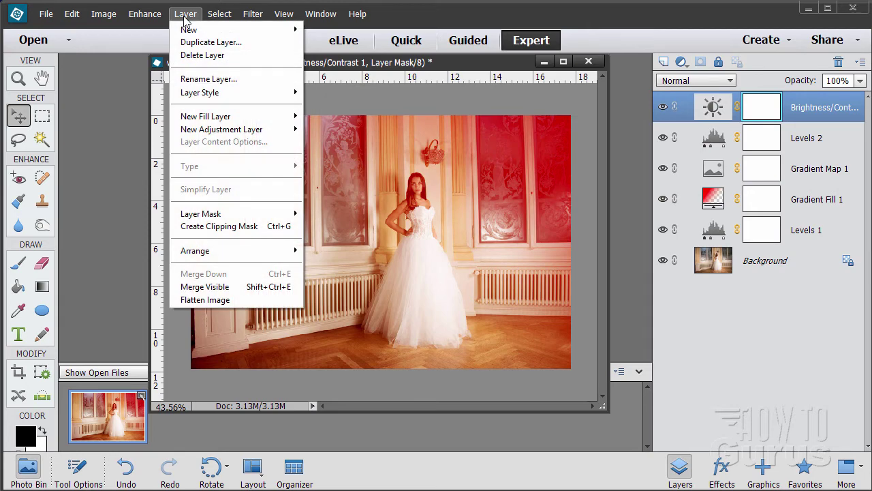
mouse_move(239, 117)
click(322, 117)
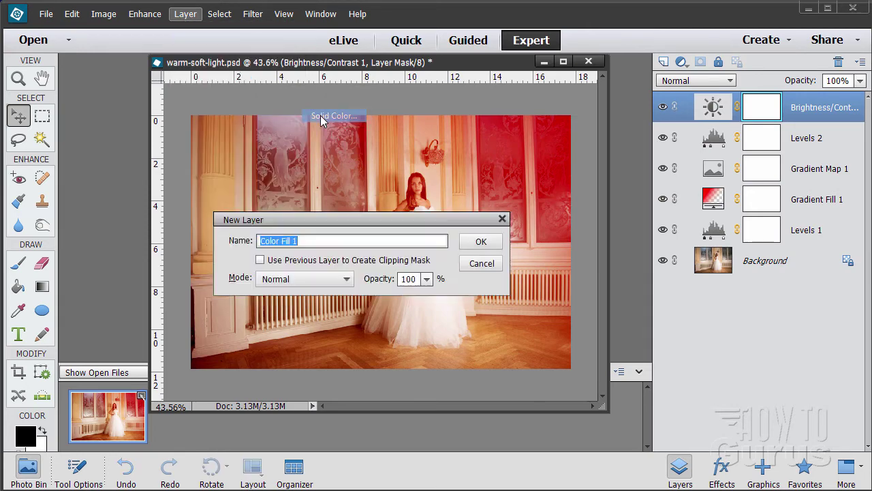
click(481, 241)
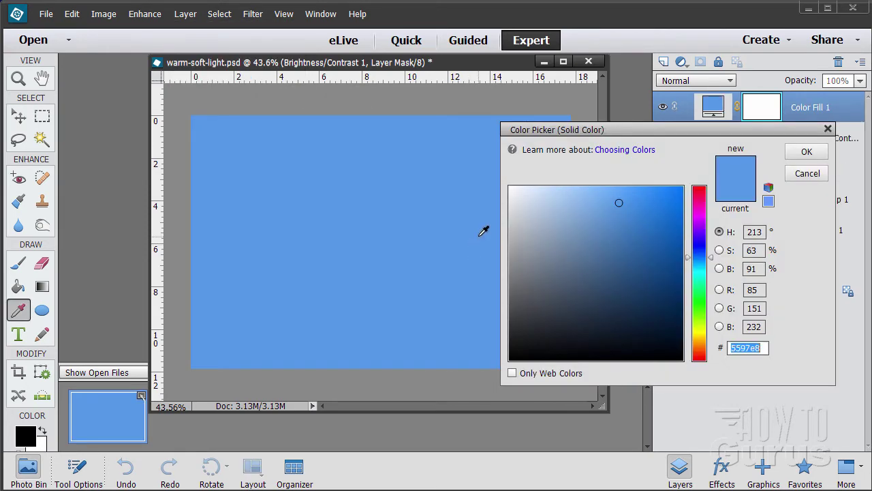
Step: Set the solid fill layer's color to the orange-red ec5e32
click(704, 194)
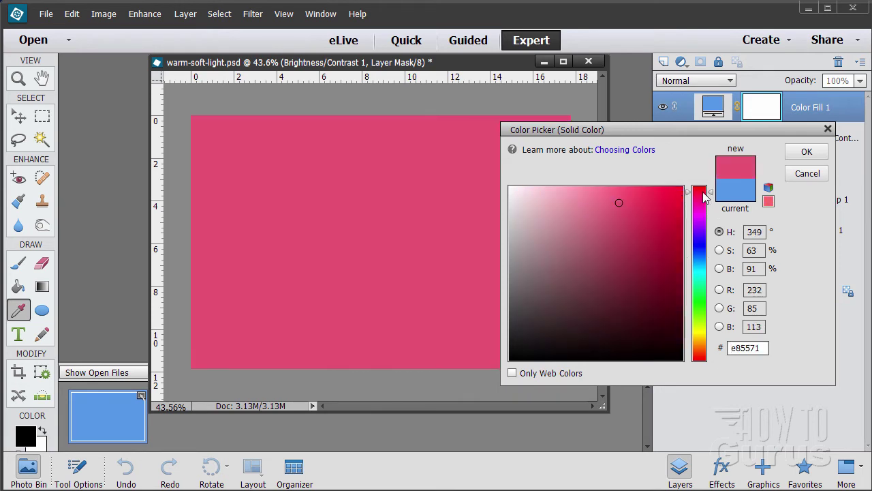
drag(704, 194, 704, 191)
drag(678, 188, 684, 172)
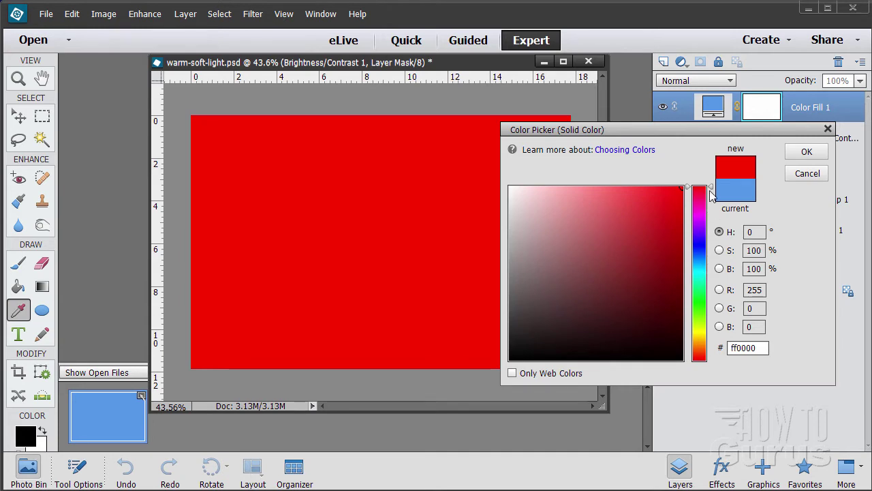
drag(713, 192, 711, 359)
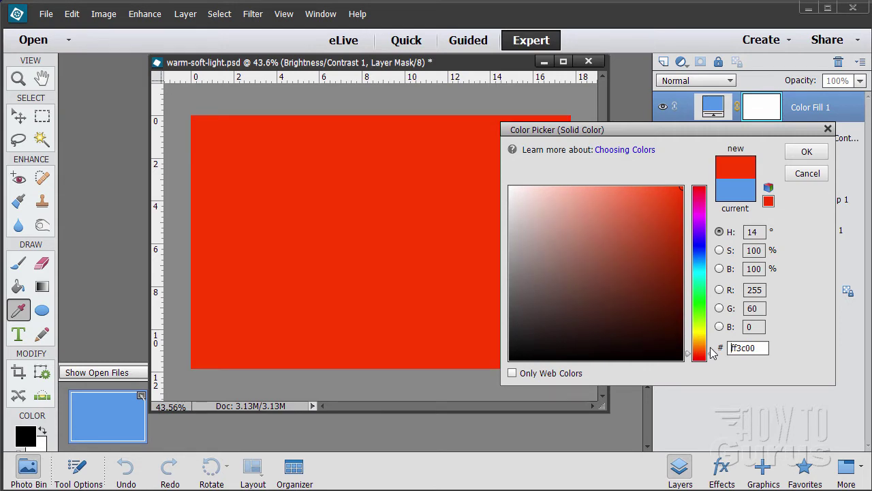
mouse_move(661, 187)
mouse_down()
mouse_move(646, 187)
mouse_move(647, 195)
mouse_up()
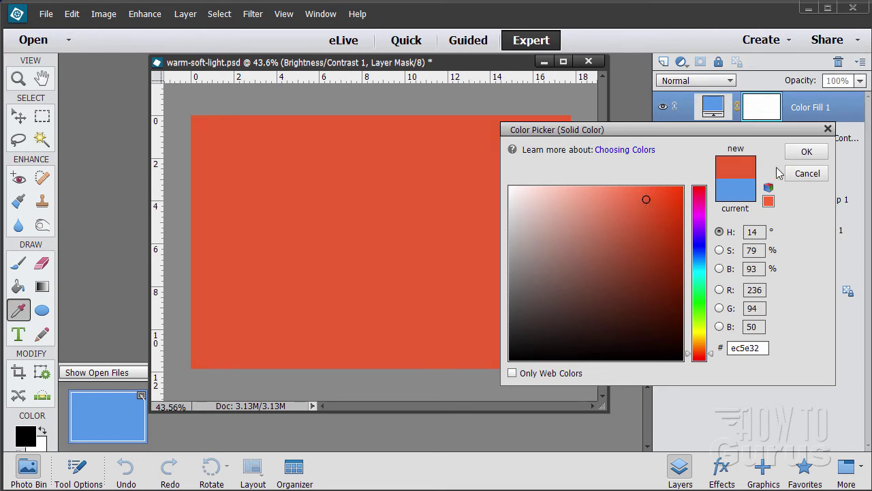
click(803, 151)
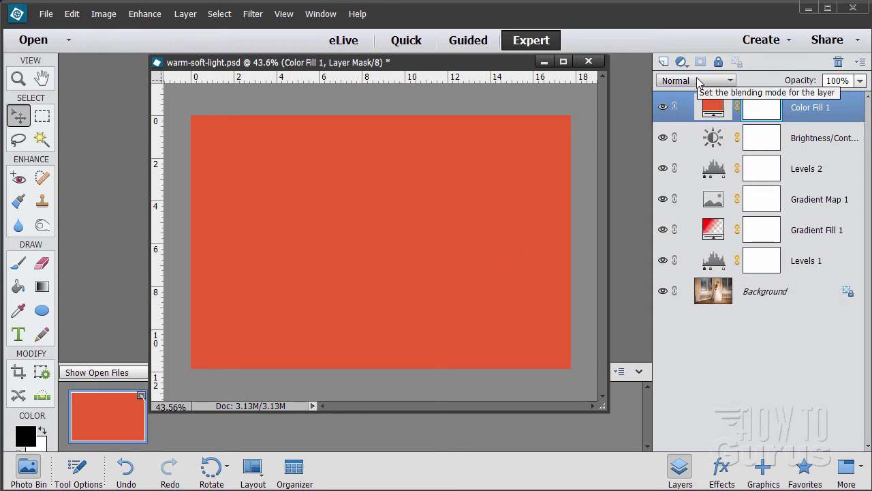
Step: Set the orange-red fill layer's blending mode to Linear Dodge (Add) and its opacity to 20%
click(698, 81)
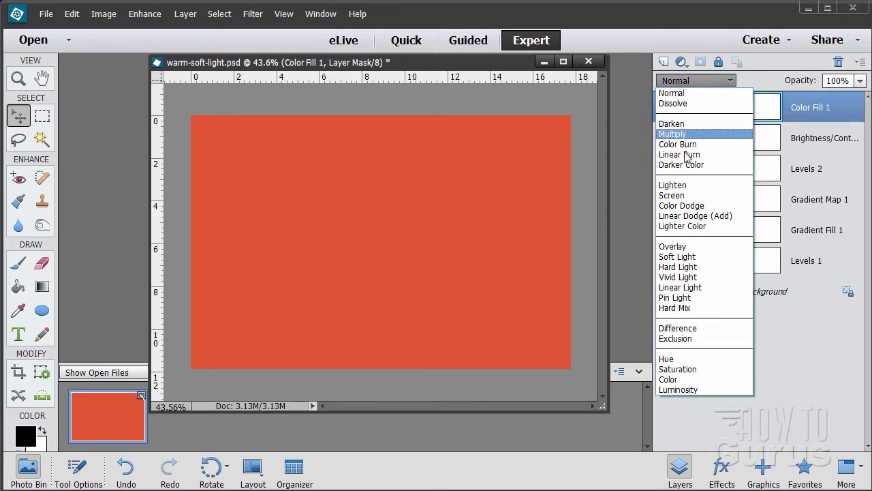
click(684, 217)
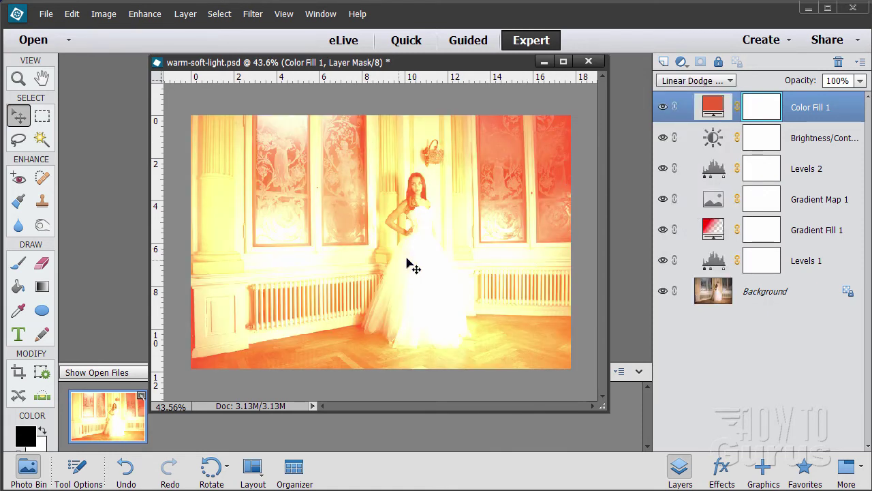
click(860, 80)
drag(860, 96, 809, 101)
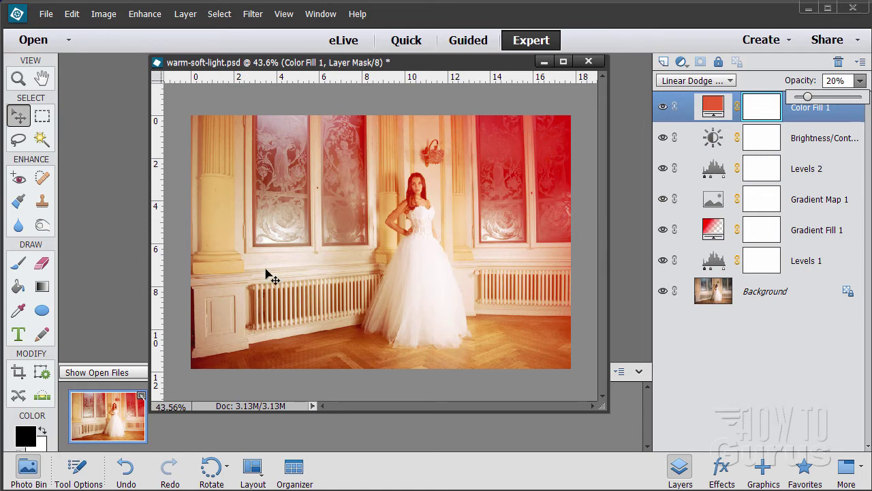
click(718, 357)
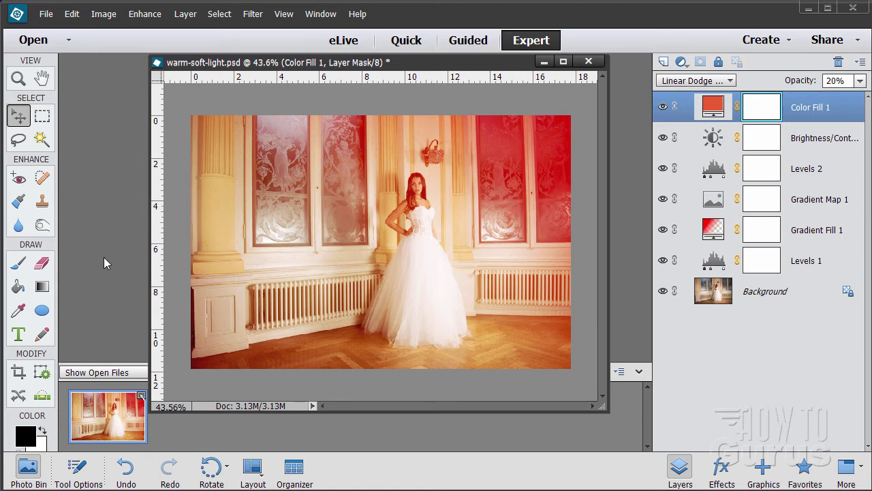
click(19, 264)
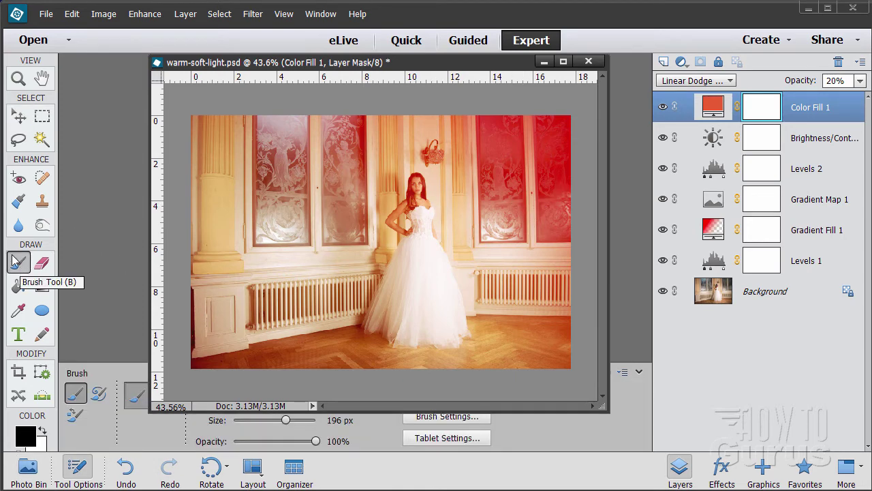
click(29, 440)
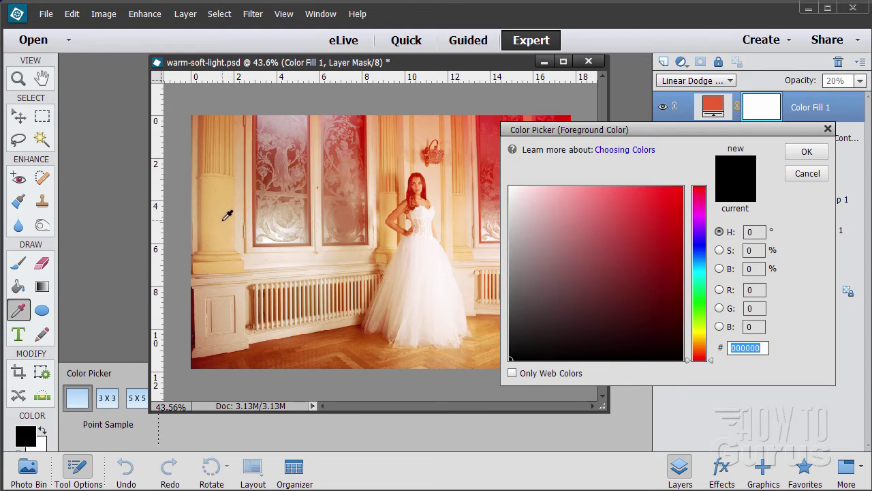
text(ffffff)
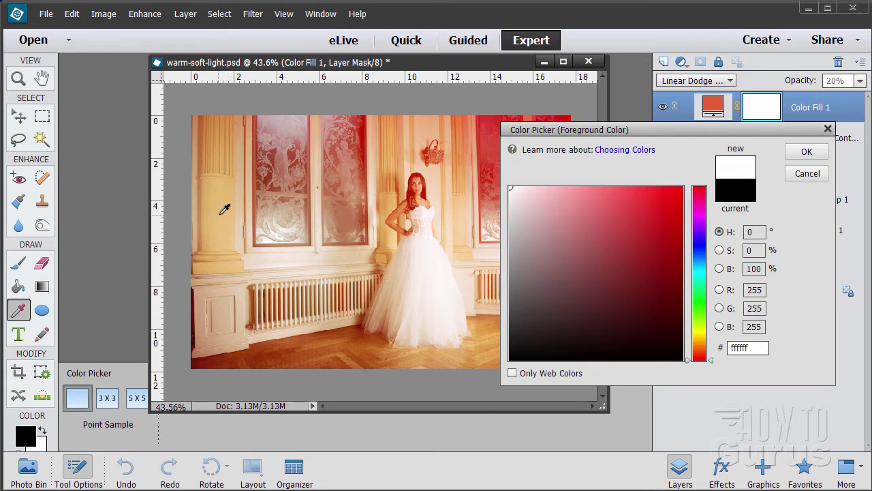
click(807, 174)
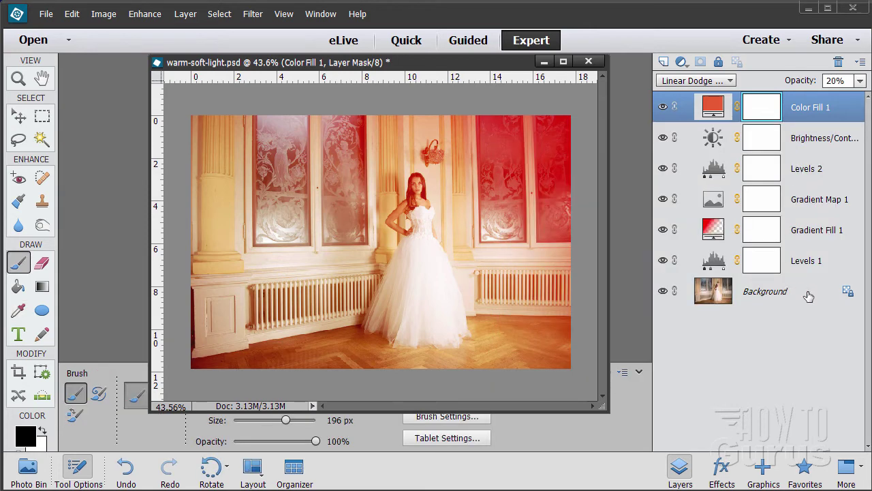
Step: Select the Background layer and set the foreground color to the warm cream f7cc90, sampled from the wall just beside the bride
click(809, 296)
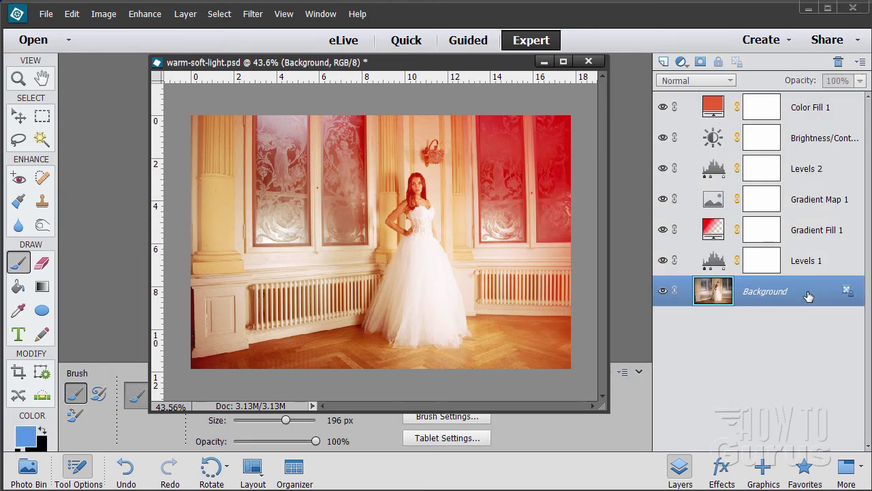
click(25, 437)
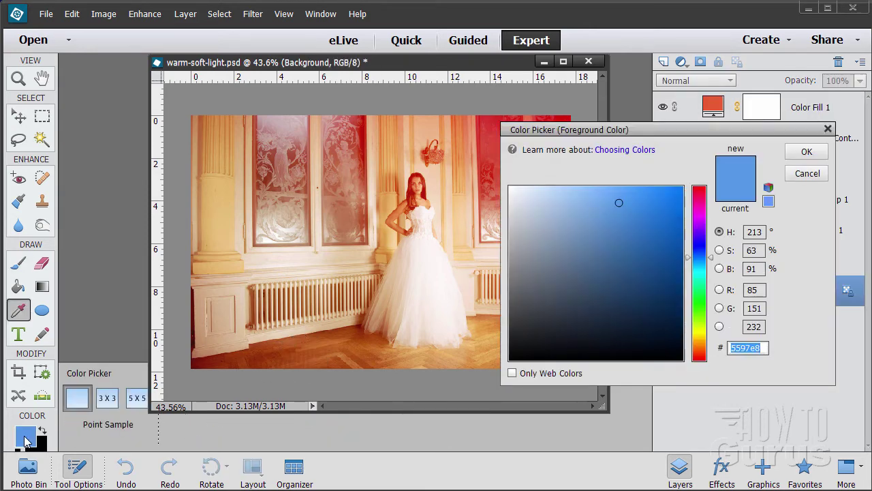
click(223, 215)
click(220, 213)
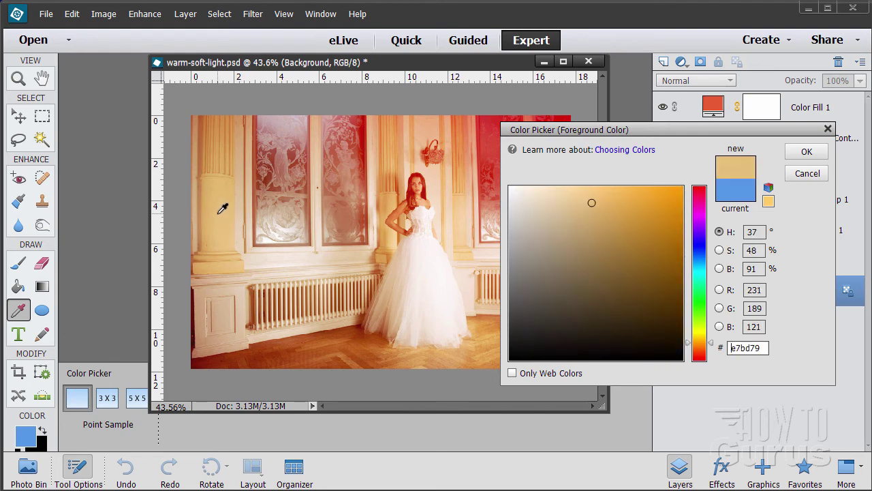
click(227, 212)
click(235, 196)
click(234, 205)
click(237, 213)
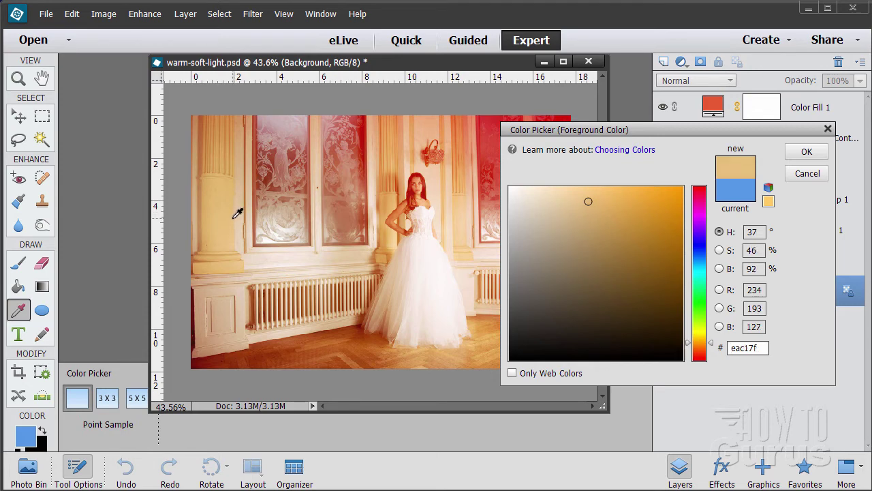
click(238, 216)
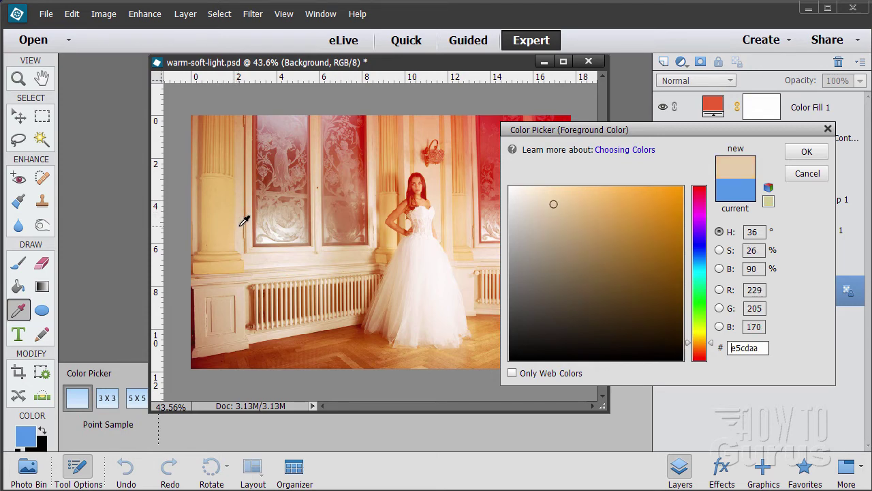
click(241, 238)
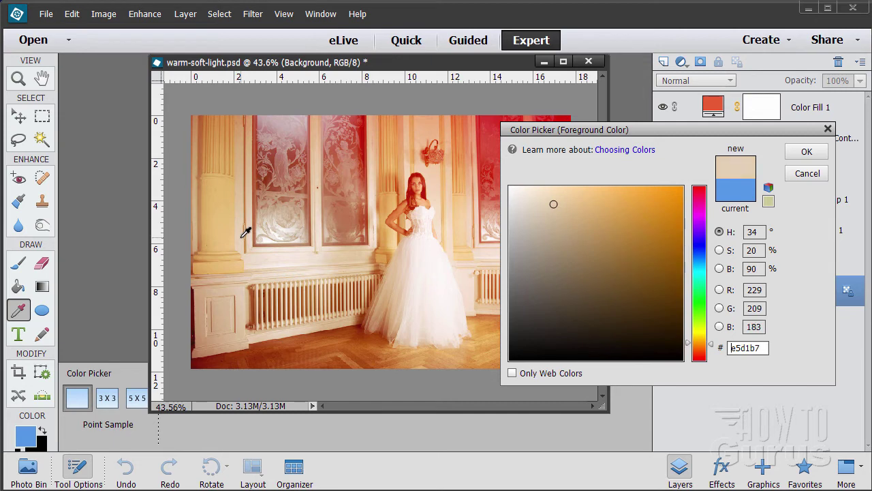
click(209, 263)
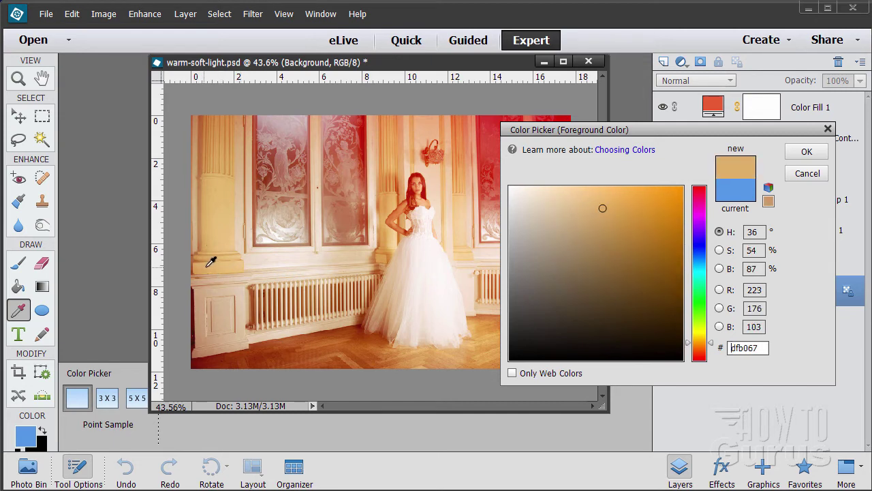
click(240, 229)
click(240, 218)
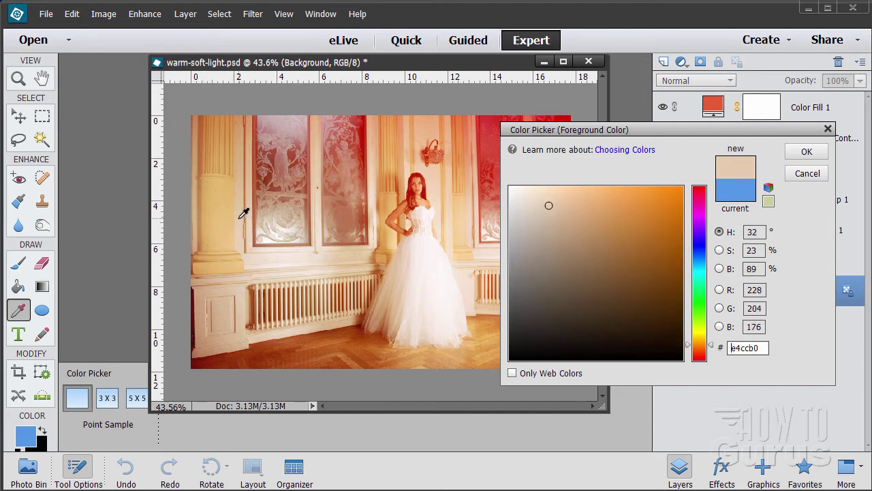
click(458, 214)
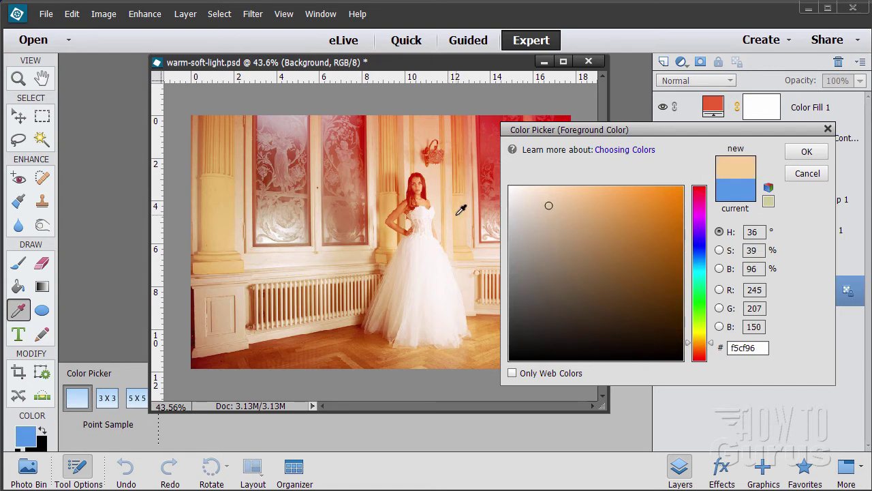
click(459, 210)
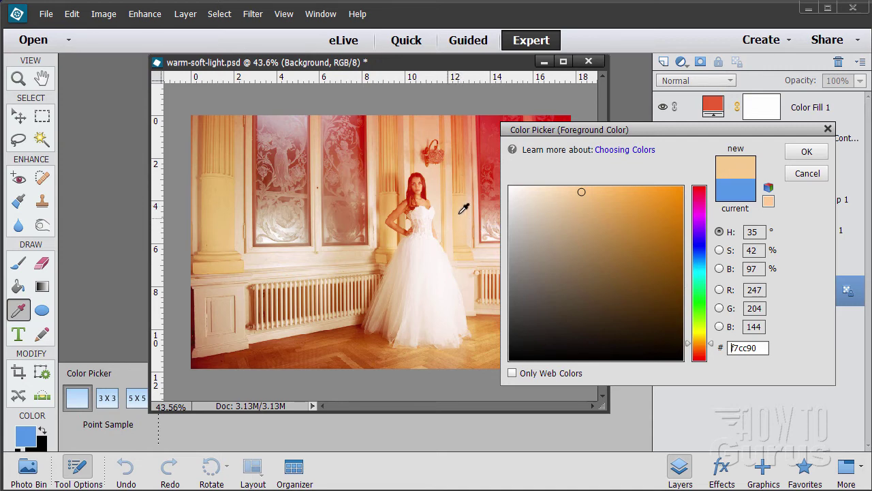
click(797, 153)
Step: Set up the Brush tool with the Soft Round 27 pixels brush from Default Brushes, enlarged to 647 px
key(b)
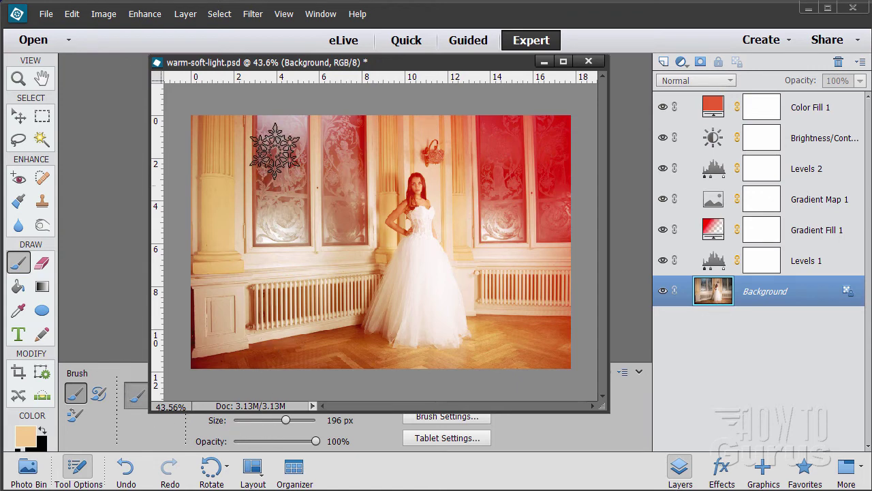
drag(231, 66, 428, 32)
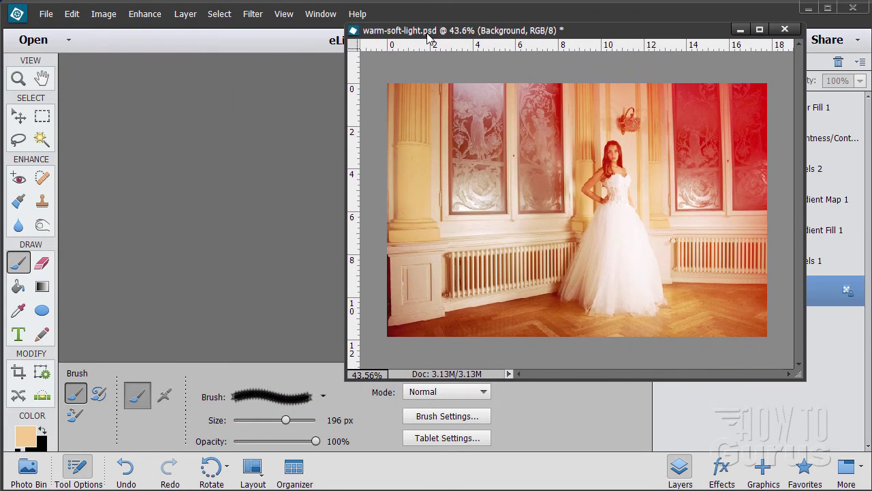
click(257, 400)
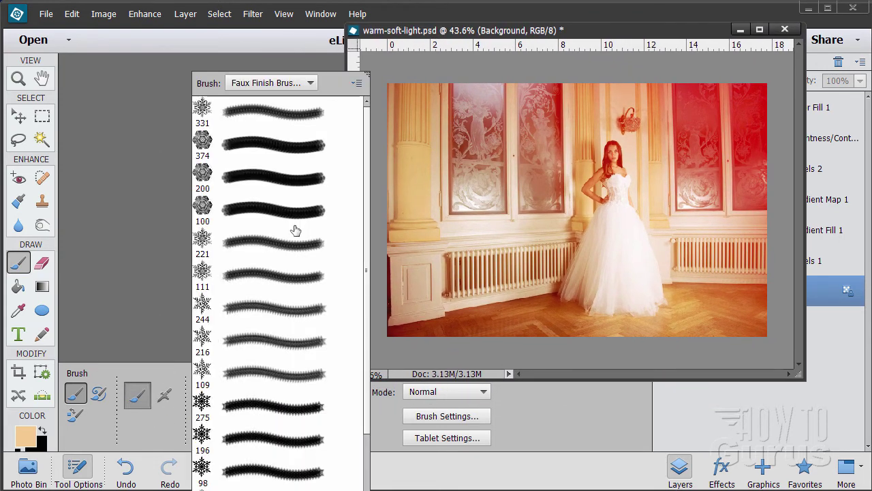
click(306, 84)
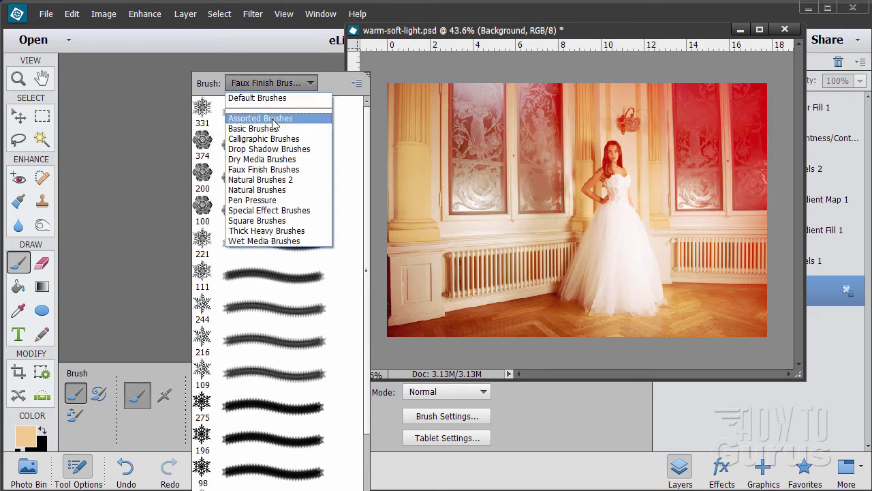
click(262, 99)
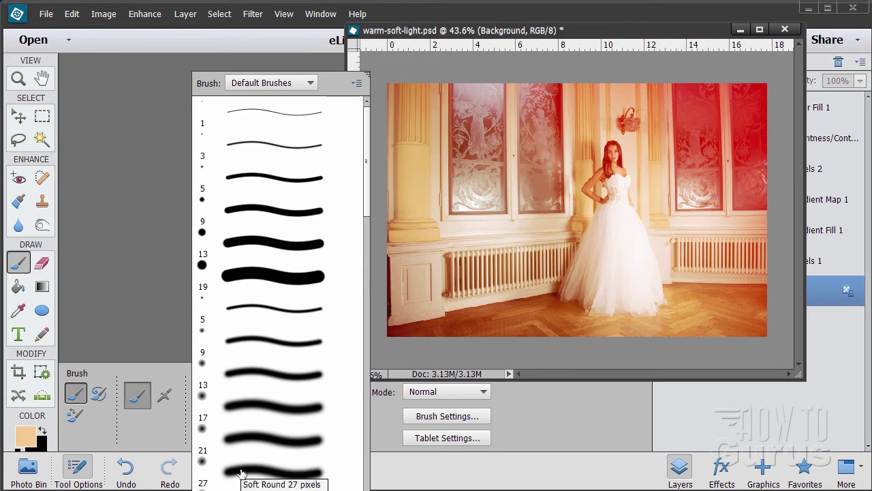
double_click(258, 472)
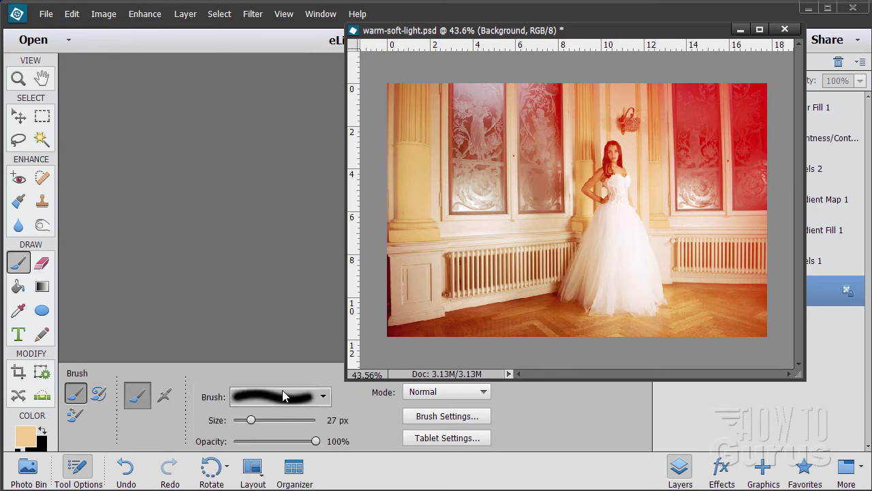
mouse_move(251, 422)
mouse_down()
mouse_move(301, 422)
mouse_move(292, 423)
mouse_up()
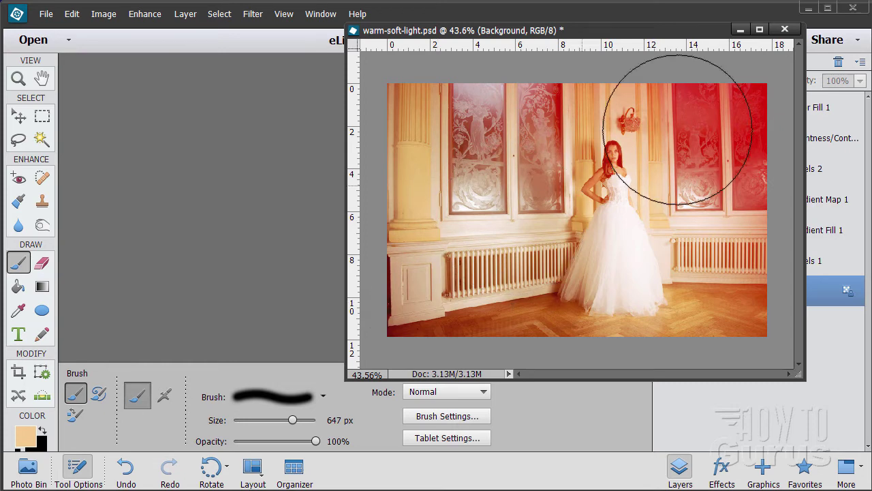
Step: Add a new layer above the orange-red color fill layer and paint soft cream over the image's upper-right corner
drag(674, 38, 425, 55)
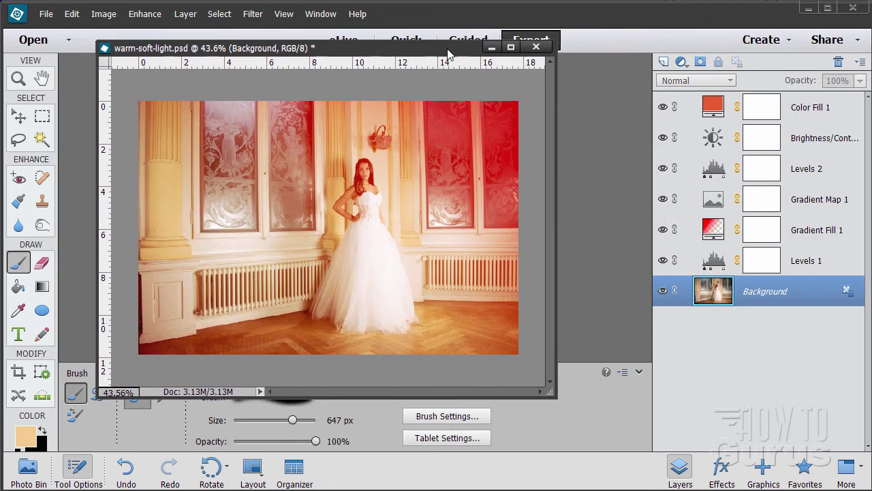
click(823, 116)
click(664, 62)
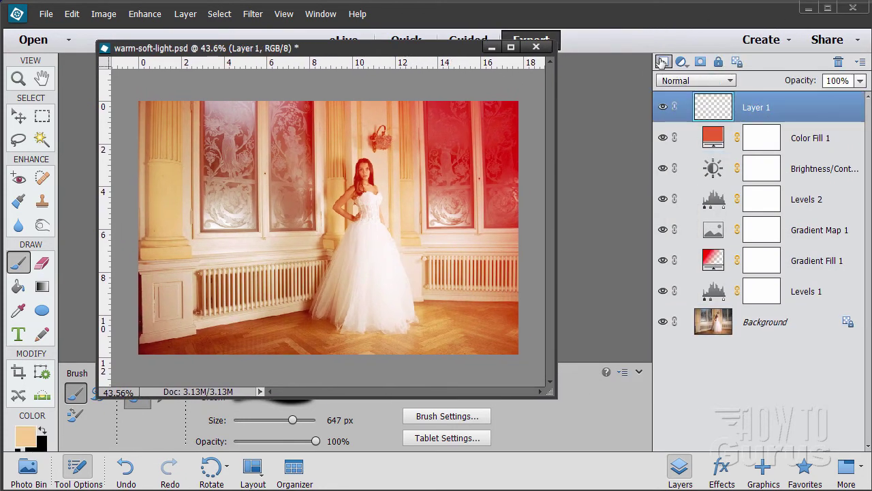
mouse_move(477, 116)
mouse_down()
mouse_move(481, 107)
mouse_move(495, 126)
mouse_move(461, 84)
mouse_move(506, 129)
mouse_move(525, 191)
mouse_move(497, 210)
mouse_move(516, 224)
mouse_move(522, 202)
mouse_move(475, 108)
mouse_move(504, 195)
mouse_move(466, 72)
mouse_move(506, 189)
mouse_move(517, 193)
mouse_move(512, 123)
mouse_move(421, 97)
mouse_move(382, 195)
mouse_move(469, 280)
mouse_move(486, 101)
mouse_move(477, 112)
mouse_move(503, 165)
mouse_up()
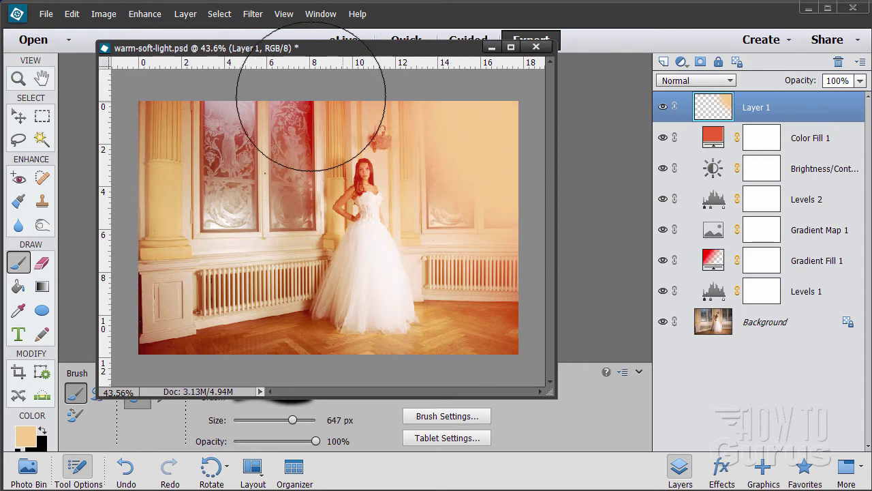
Step: Set the cream paint layer's blending mode to Screen and its opacity to 51%, then deselect it by selecting the Background layer
click(18, 117)
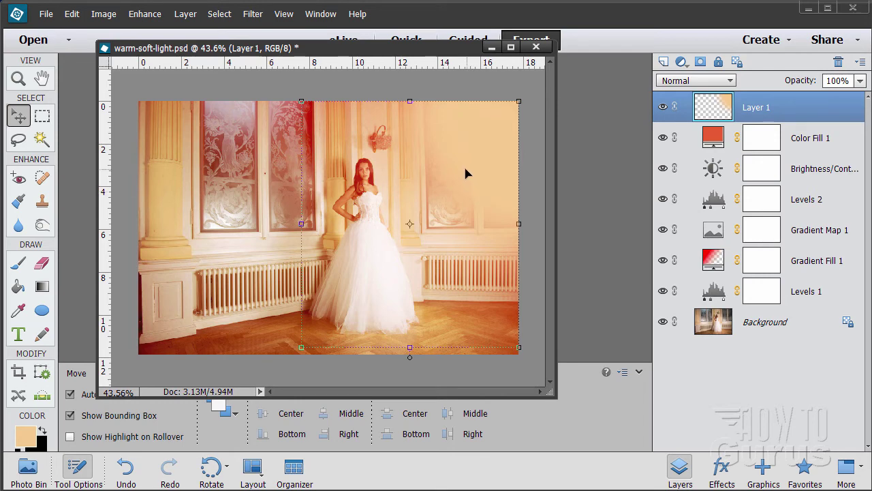
click(709, 80)
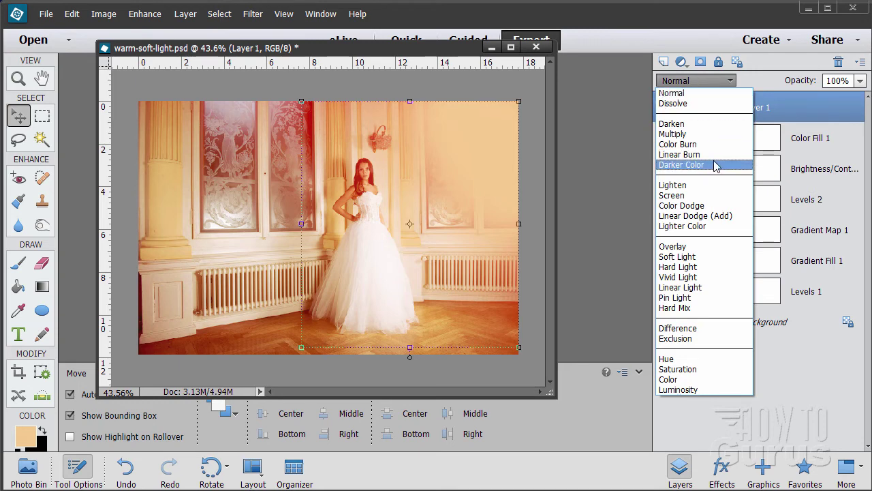
click(675, 195)
click(860, 80)
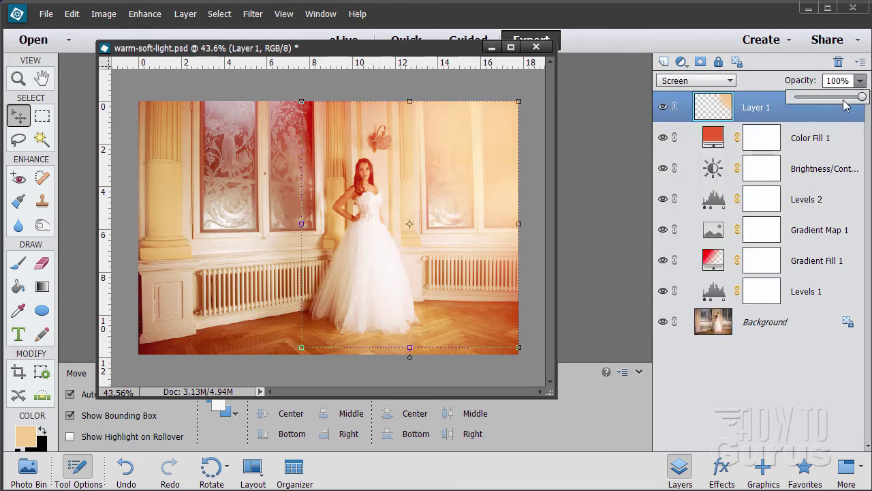
drag(847, 101, 829, 99)
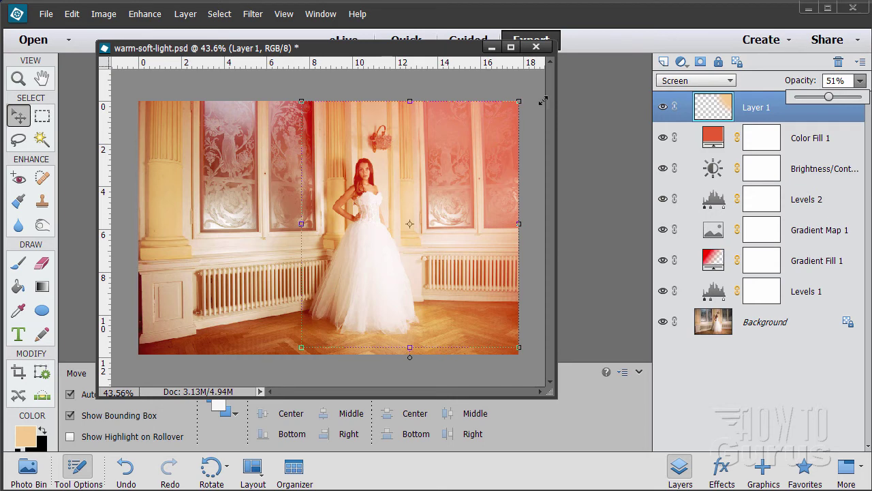
click(800, 324)
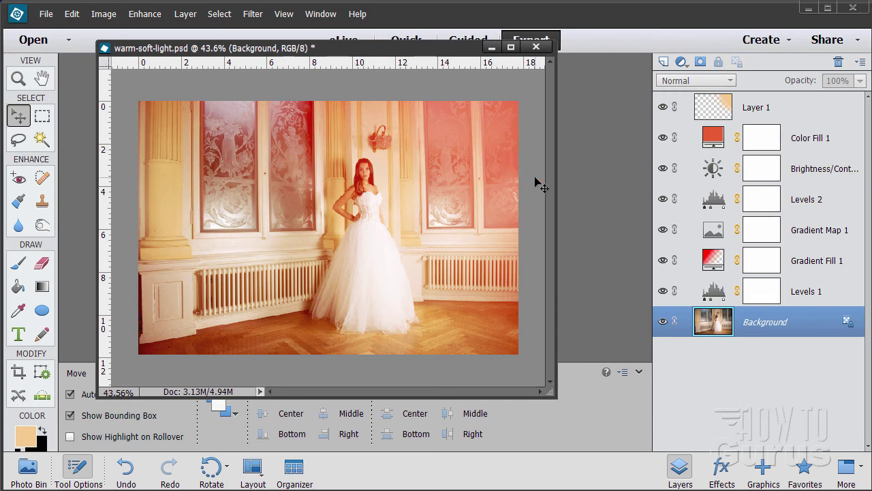
Step: Add a new layer above the cream paint layer and fill it with black
click(802, 110)
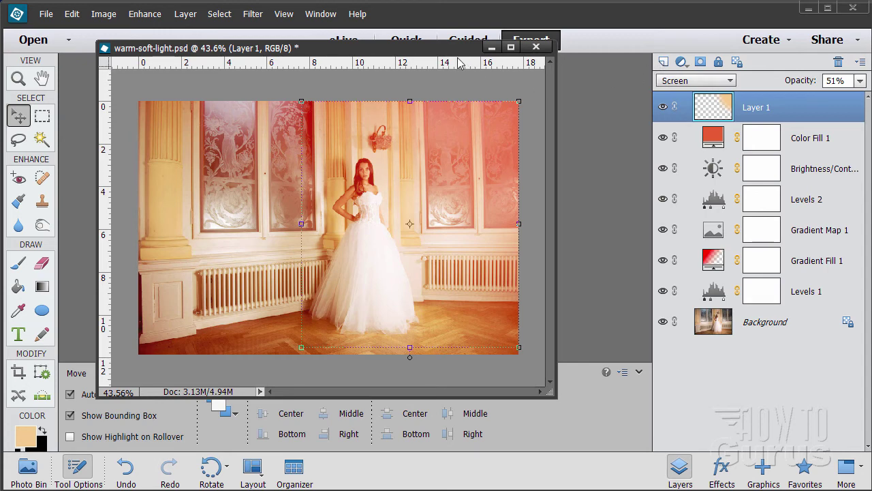
drag(458, 49, 483, 69)
click(664, 63)
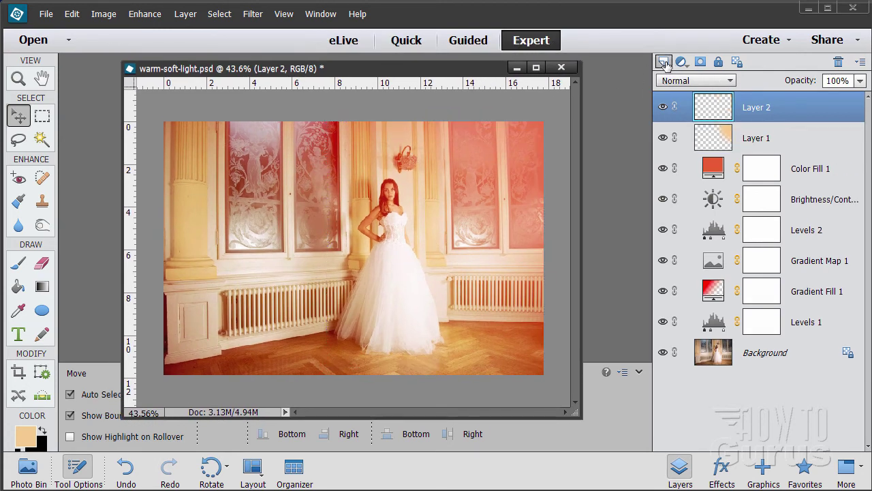
click(43, 430)
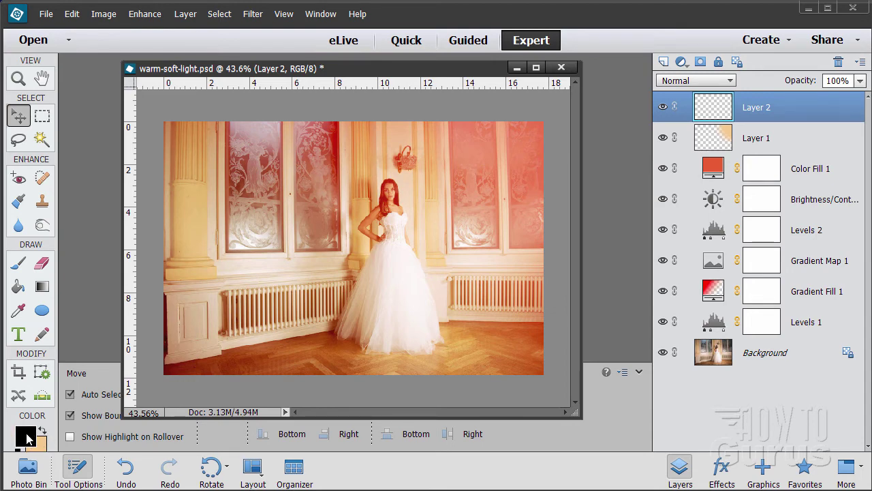
click(17, 286)
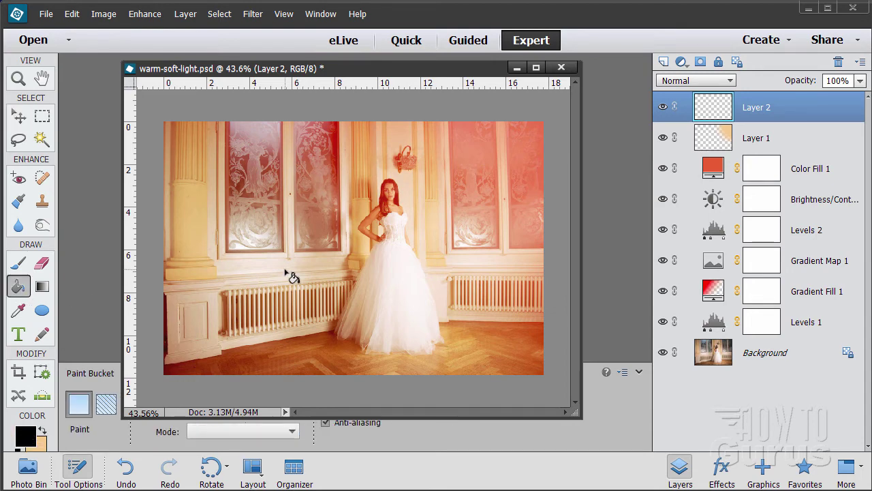
click(293, 271)
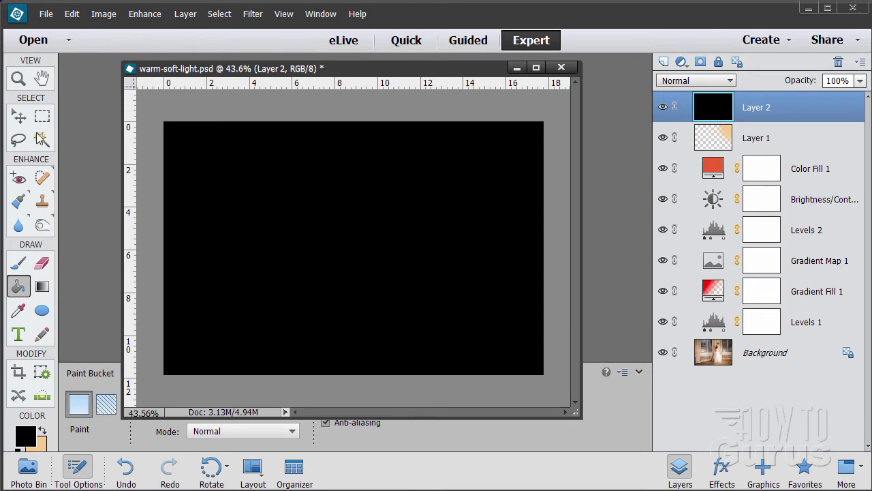
click(21, 117)
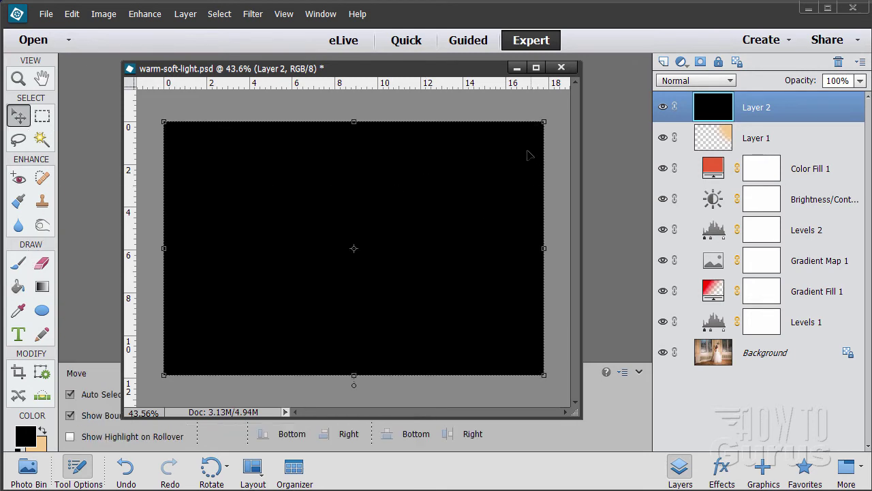
Step: Render a Lens Flare on the black layer with the 105mm Prime lens type at 100% brightness, centered near the upper-right corner
click(252, 15)
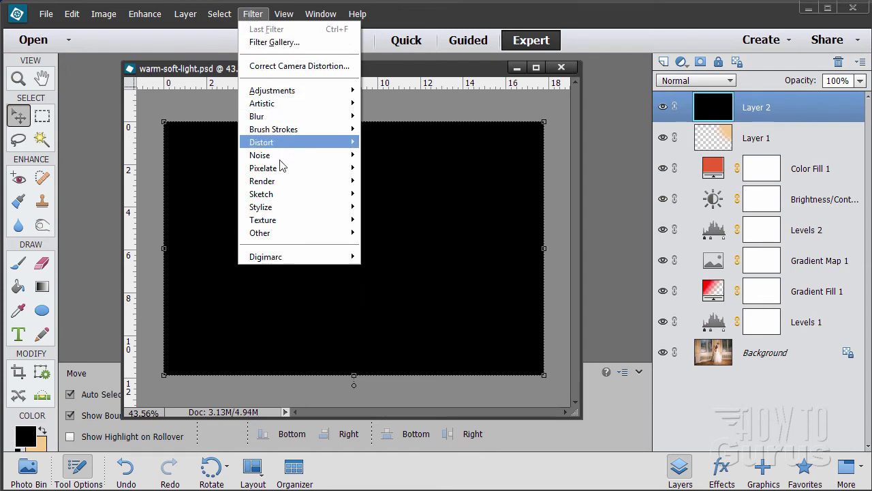
mouse_move(285, 183)
click(419, 219)
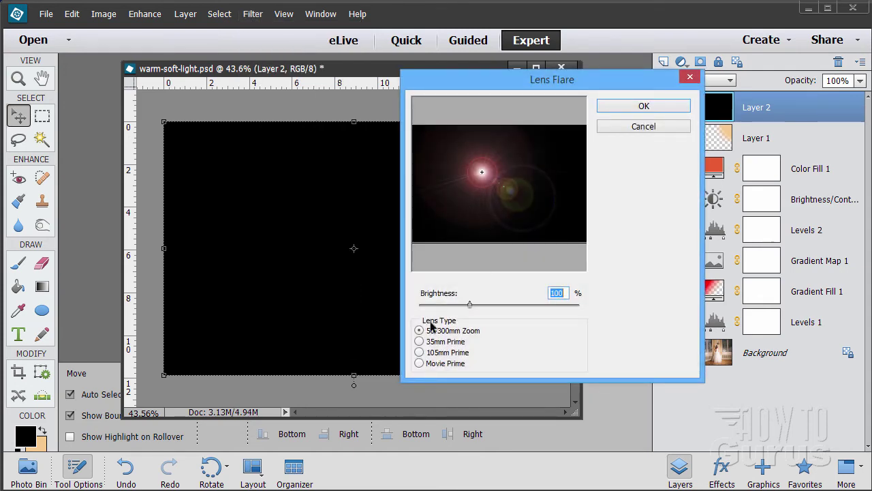
click(423, 342)
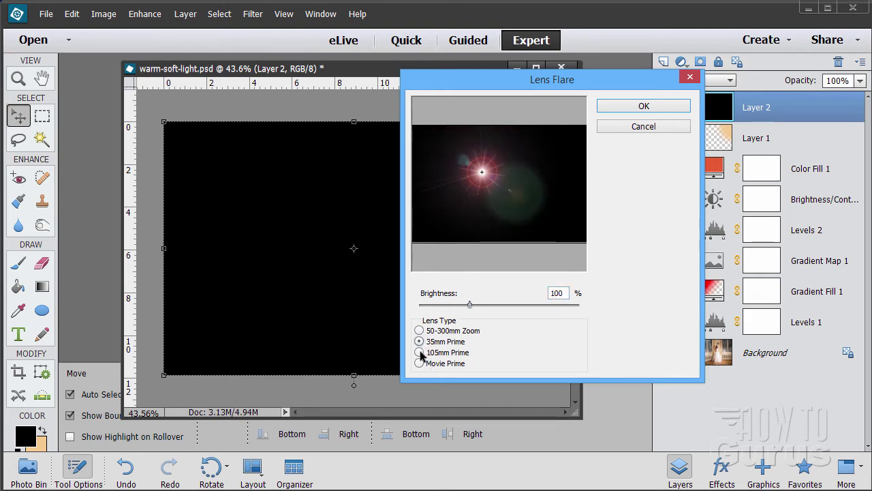
click(420, 352)
click(420, 363)
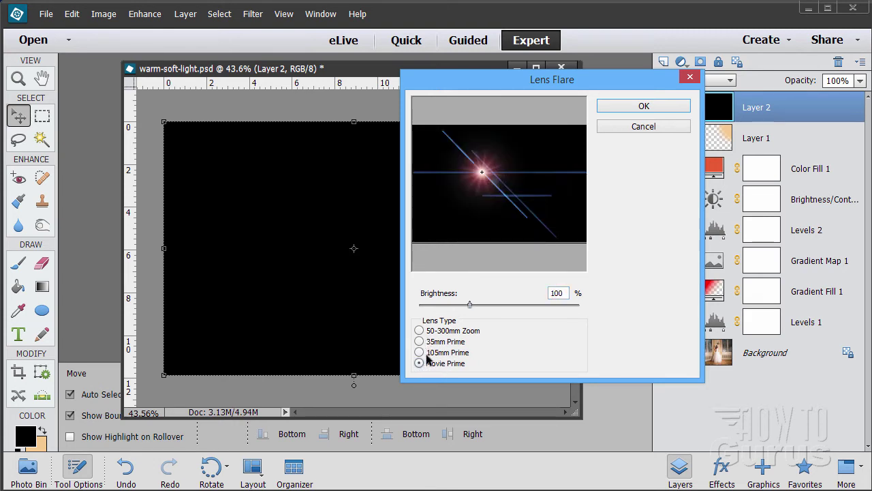
click(420, 352)
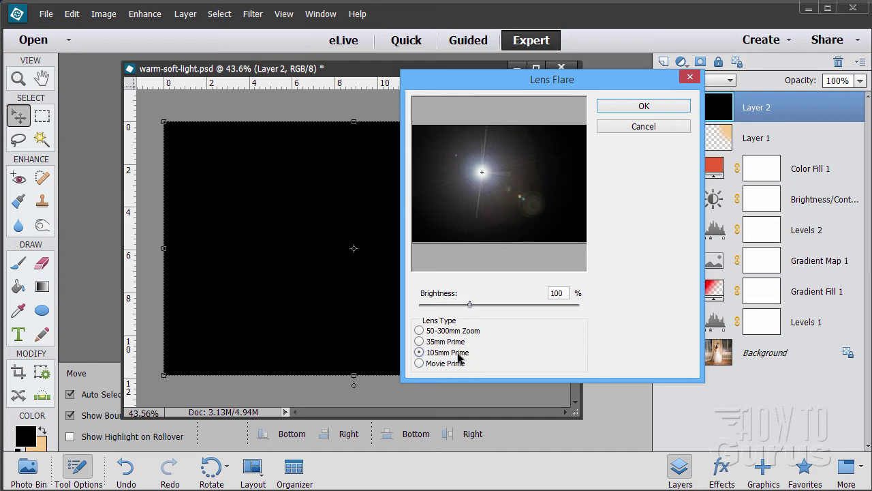
drag(483, 174, 579, 136)
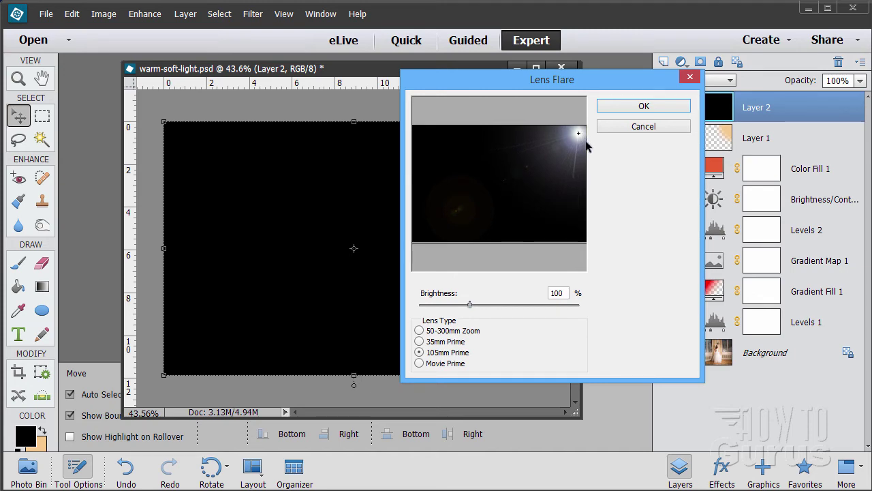
click(619, 105)
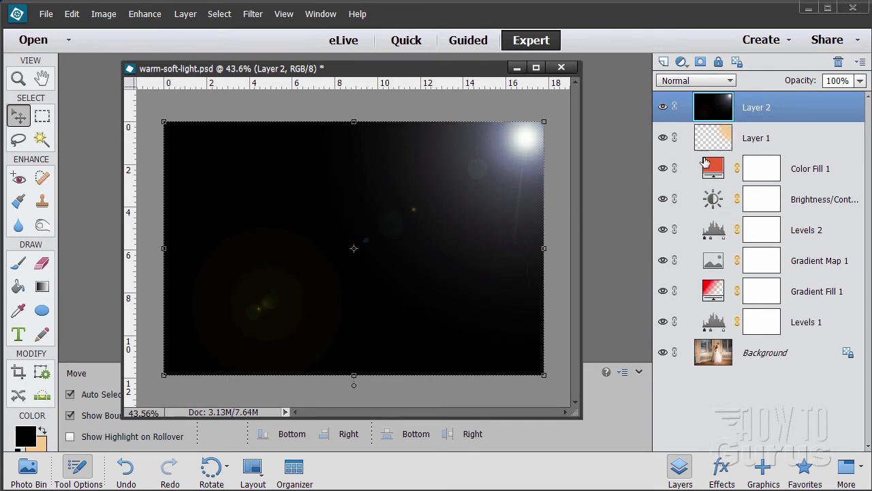
Step: Set the lens flare layer's blending mode to Screen and try the flare farther left before returning it to the image's right edge
click(702, 81)
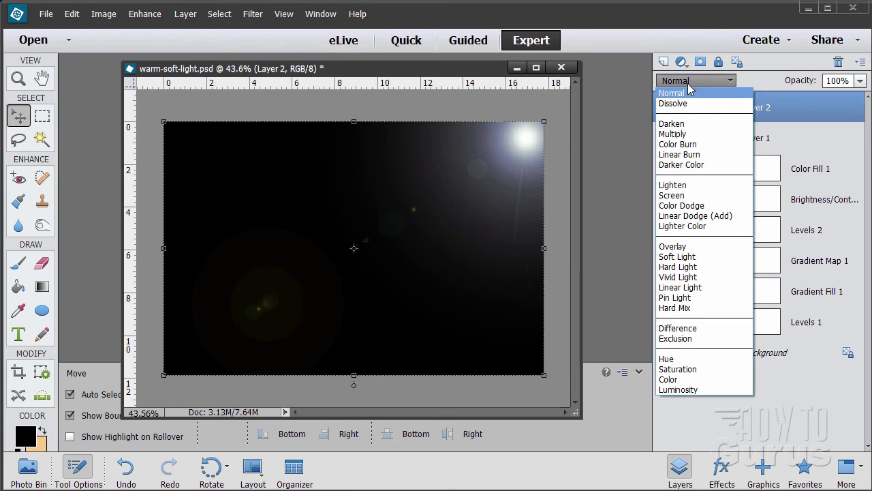
click(681, 196)
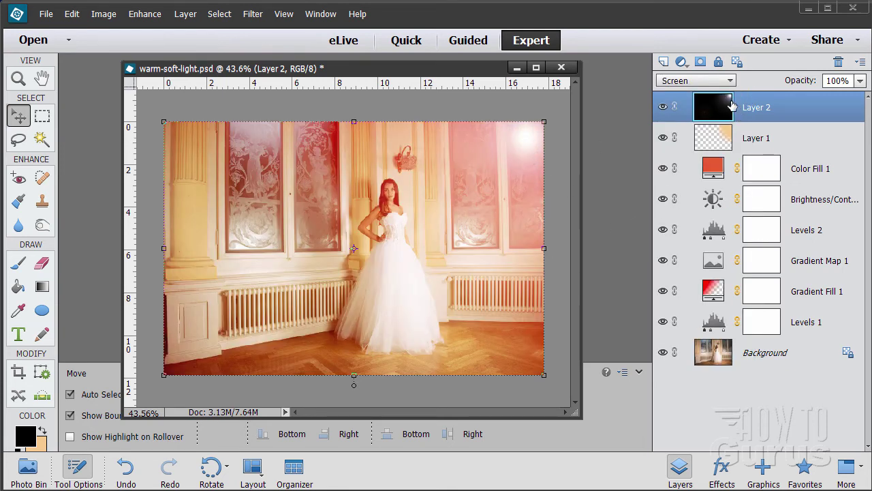
drag(503, 183, 524, 176)
mouse_move(526, 144)
mouse_down()
mouse_move(522, 137)
mouse_move(540, 137)
mouse_move(514, 137)
mouse_up()
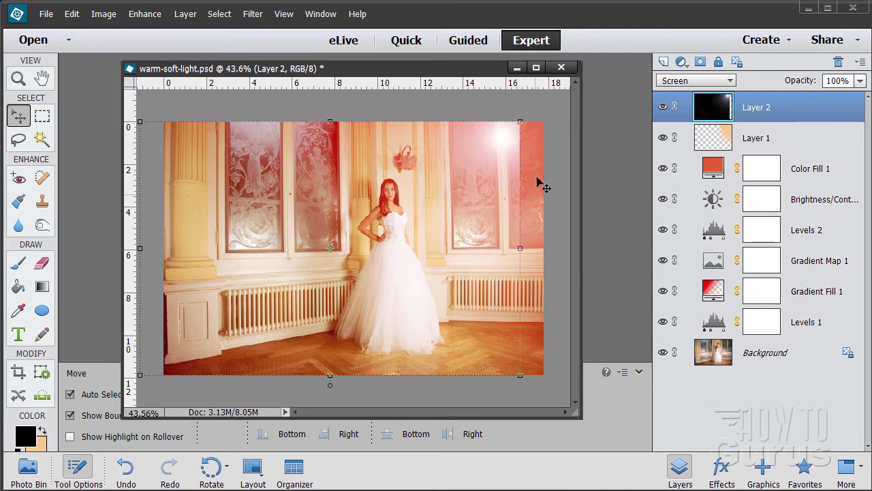
drag(511, 146, 531, 138)
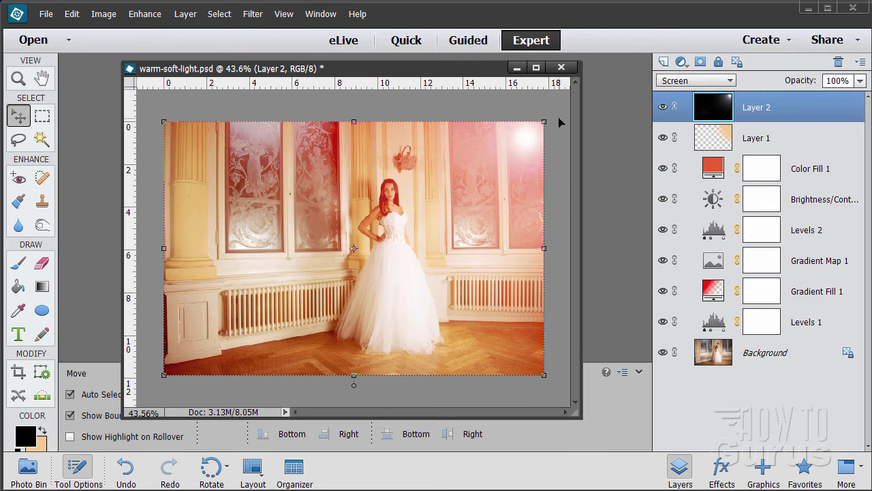
Step: Shift the lens flare layer slightly left and stretch its right side to meet the image's right edge
mouse_move(527, 149)
mouse_down()
mouse_move(527, 137)
mouse_move(543, 155)
mouse_move(521, 141)
mouse_up()
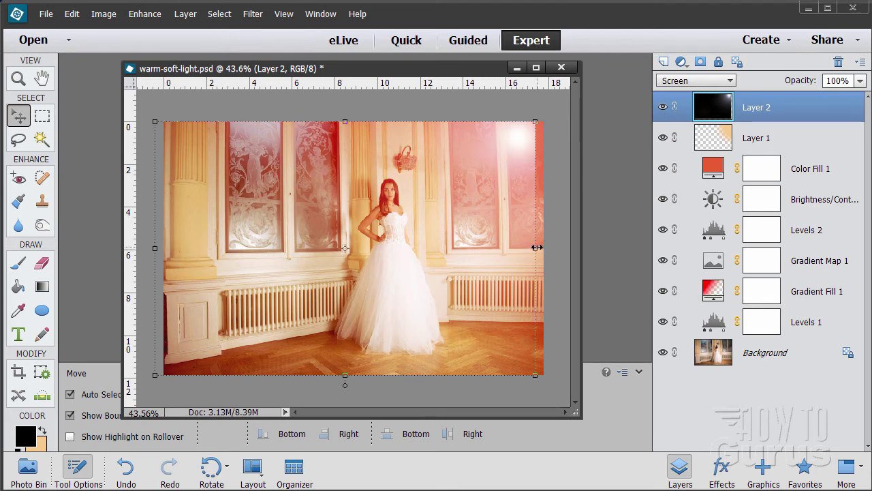
drag(534, 252, 544, 250)
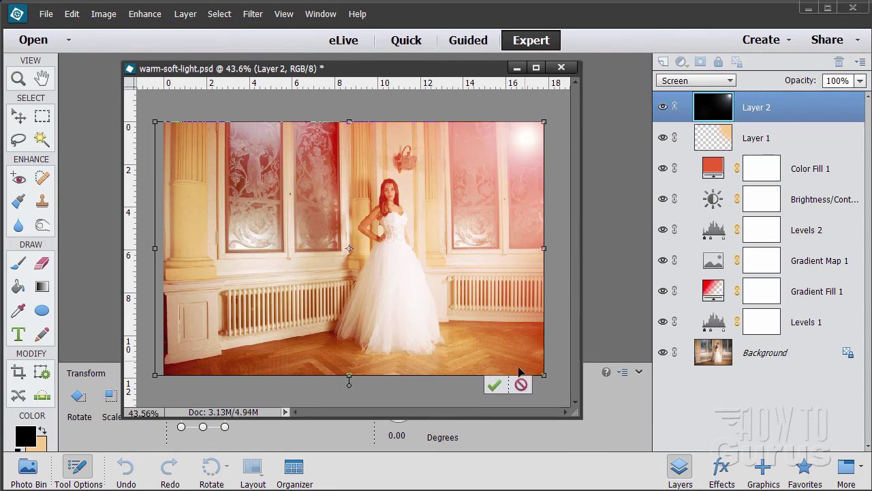
click(494, 385)
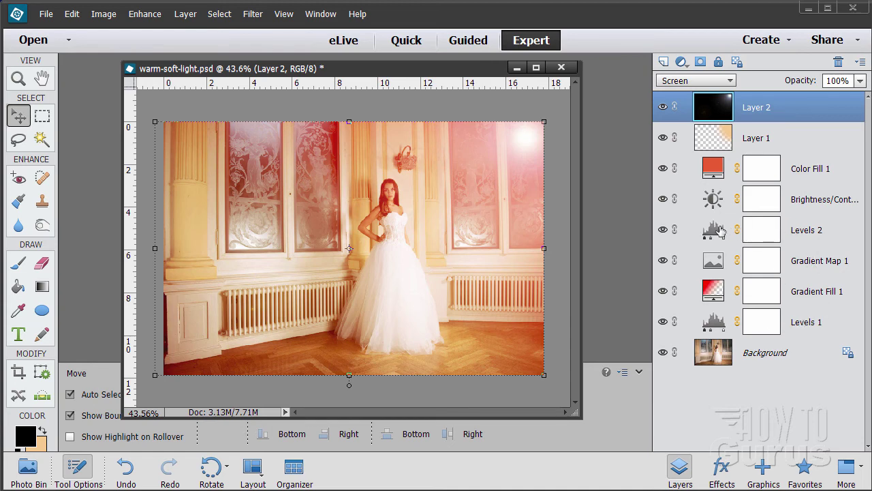
Step: Readjust the Levels 1 layer to a black input level of 66 and a midtone value of 1.15
click(795, 325)
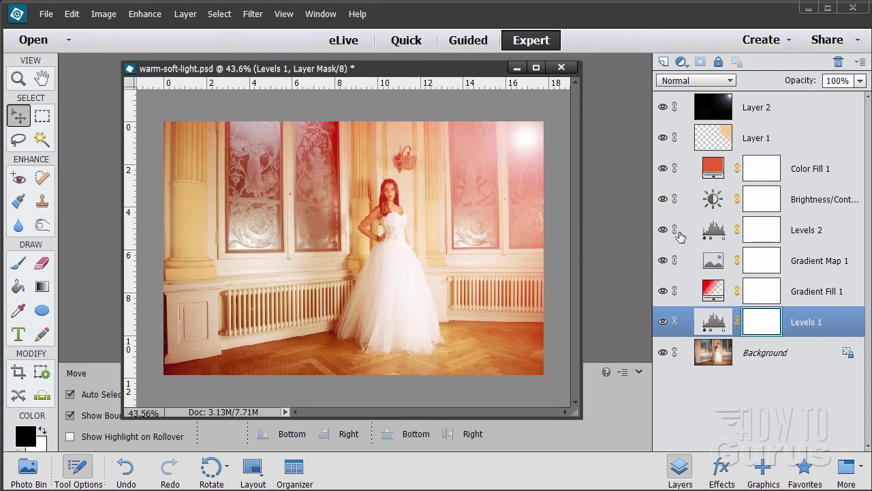
double_click(710, 325)
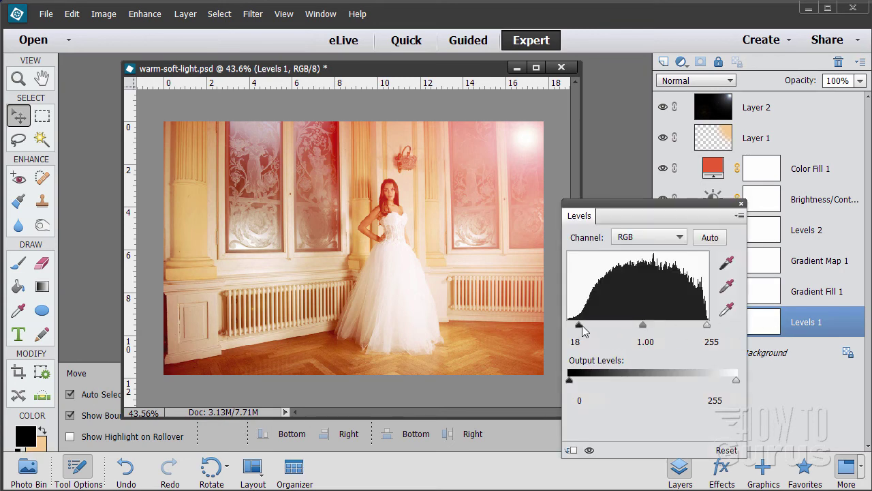
drag(580, 325, 594, 328)
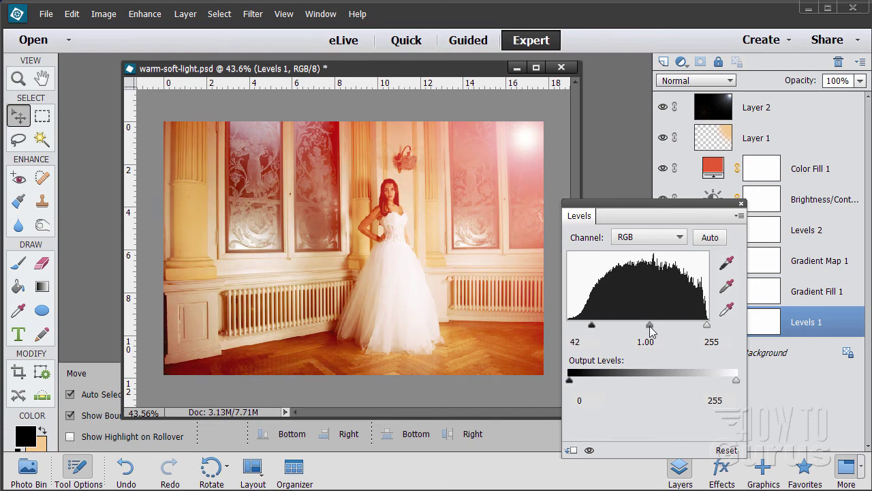
drag(651, 332, 645, 332)
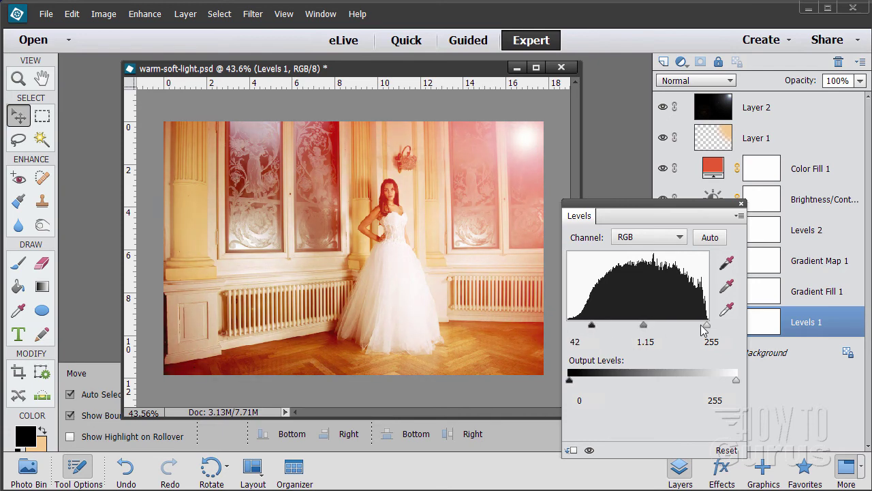
drag(707, 327, 720, 332)
drag(595, 330, 597, 329)
drag(596, 328, 607, 332)
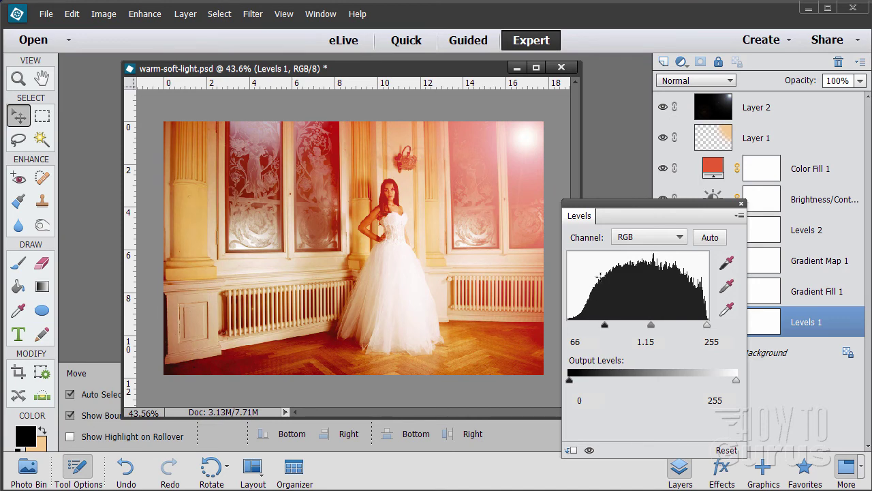
click(741, 203)
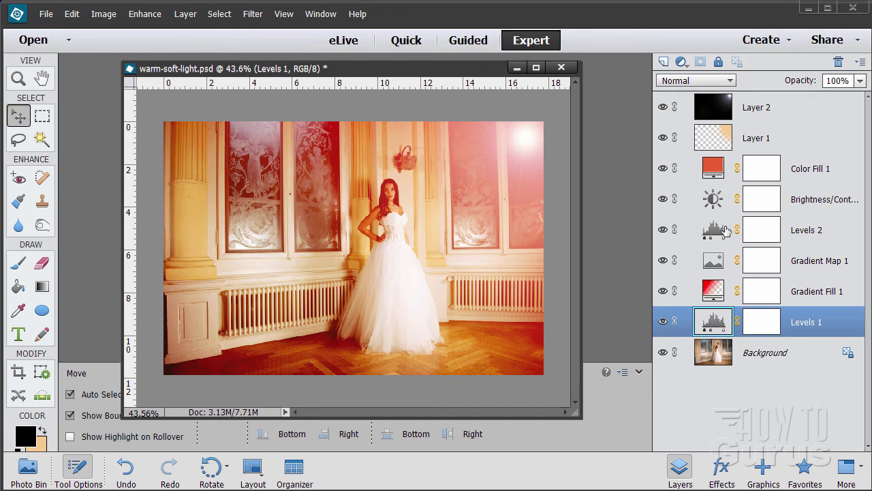
Step: Readjust the Levels 2 layer by lowering its black input level and slightly lightening its midtones
click(796, 231)
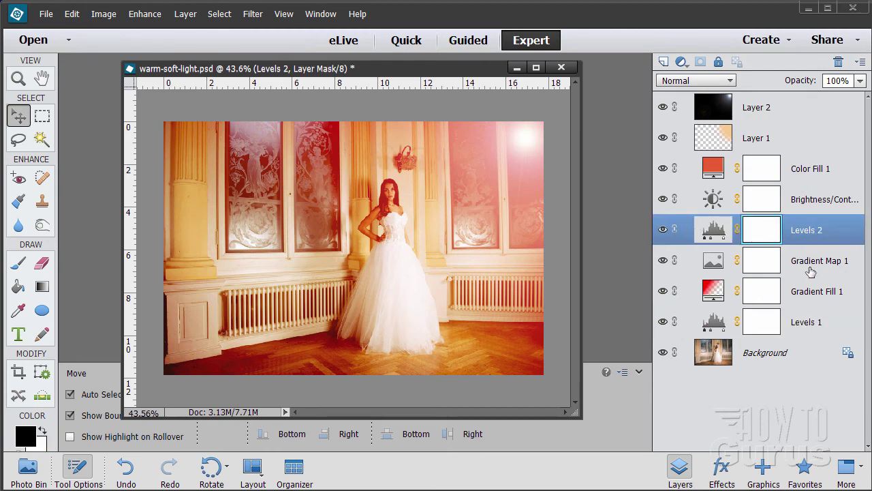
double_click(716, 231)
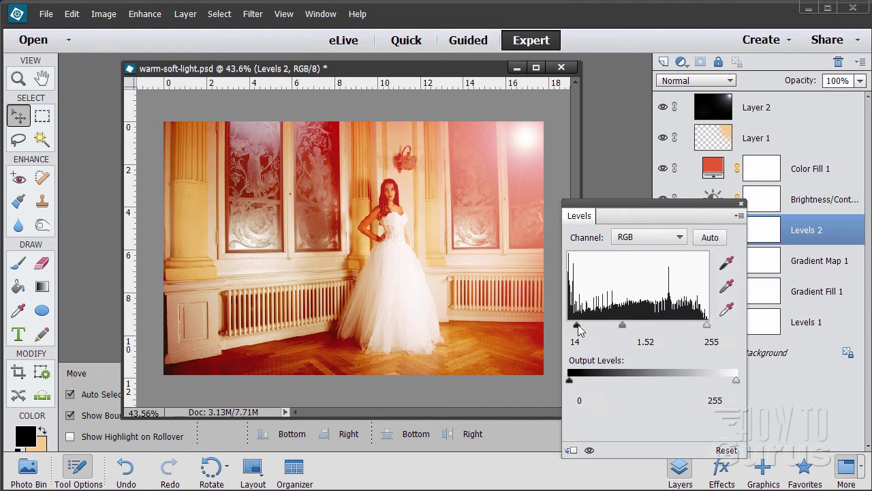
drag(577, 326, 573, 326)
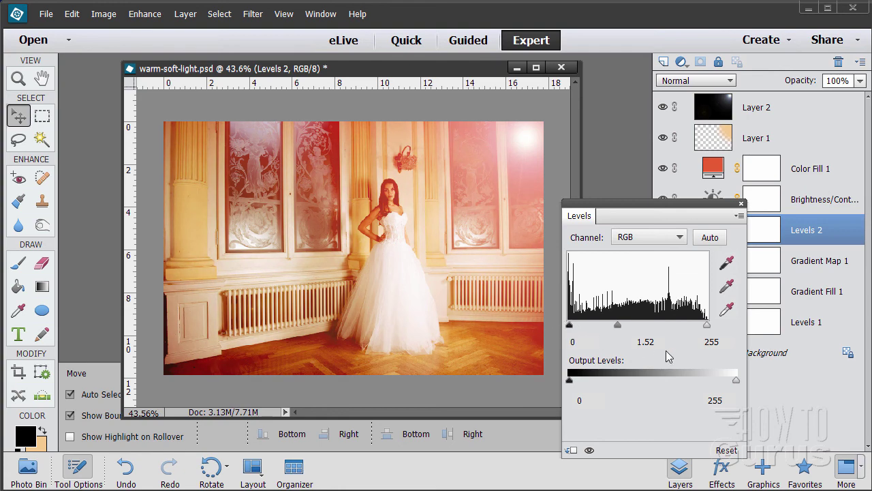
drag(619, 325, 615, 327)
drag(707, 328, 704, 326)
drag(573, 328, 573, 329)
click(741, 205)
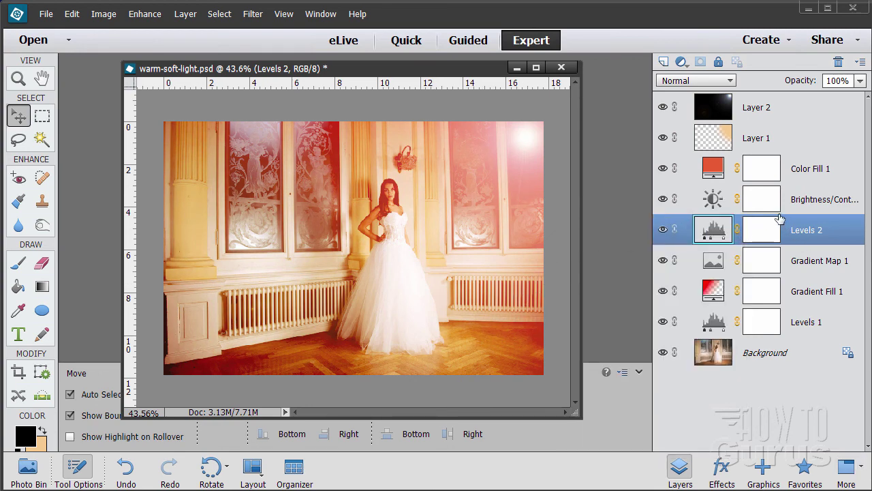
Step: Change the Brightness/Contrast layer to a brightness of -34 and a contrast of 69
click(804, 206)
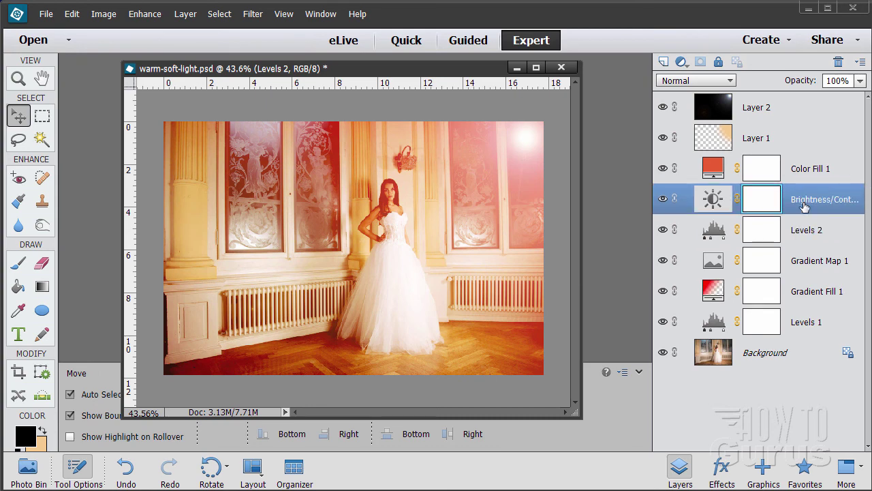
double_click(713, 198)
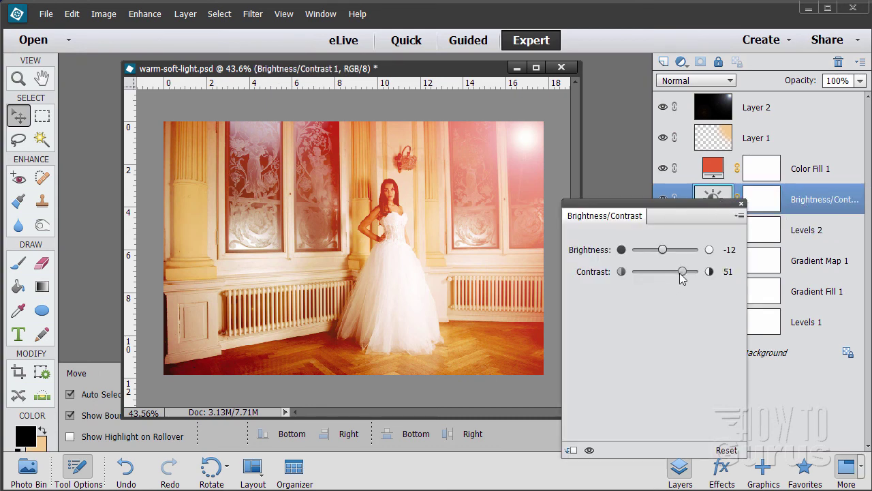
mouse_move(683, 275)
mouse_down()
mouse_move(691, 272)
mouse_move(682, 275)
mouse_move(661, 250)
mouse_move(672, 250)
mouse_move(657, 252)
mouse_move(691, 274)
mouse_up()
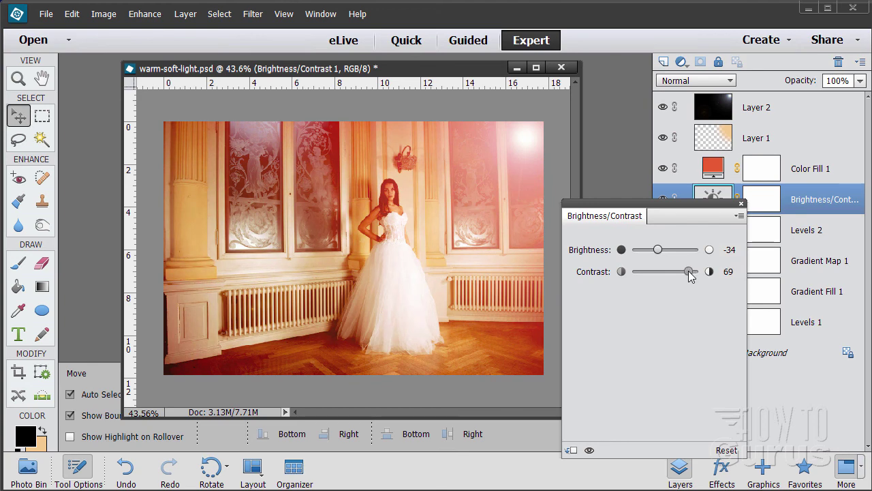
click(741, 205)
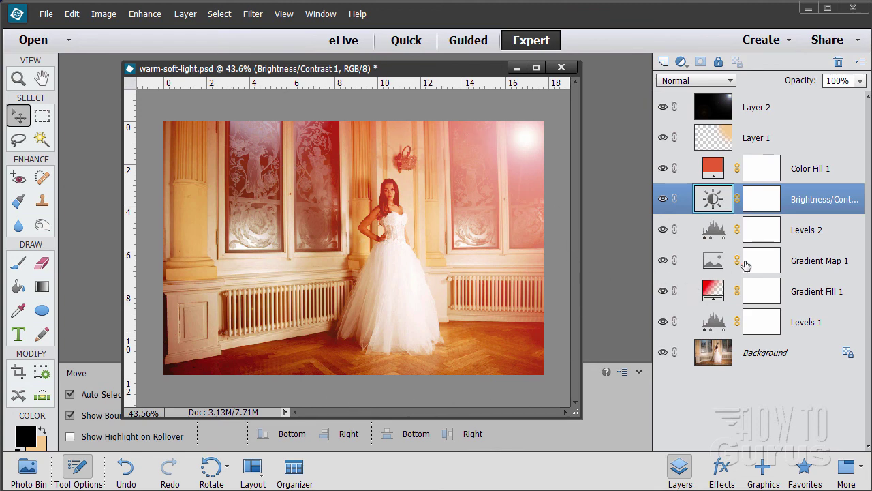
Step: Reduce the Gradient Fill 1 layer's opacity to 58%
click(700, 298)
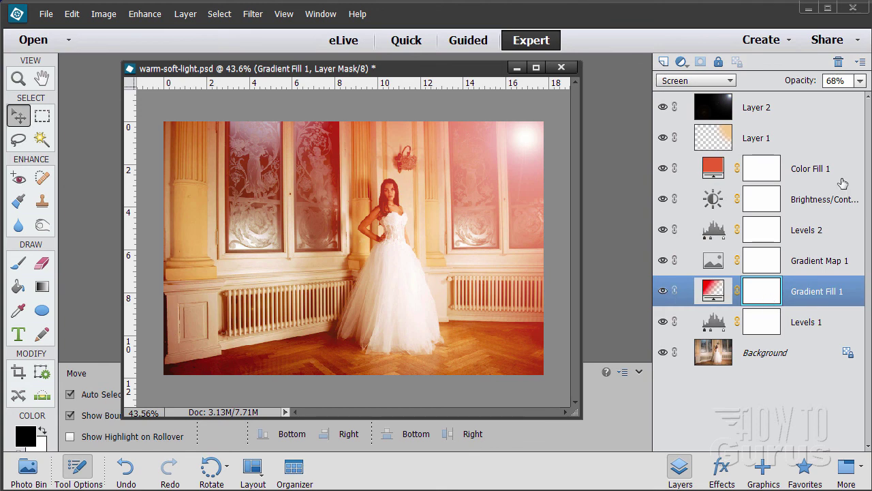
click(860, 81)
mouse_move(842, 97)
mouse_down()
mouse_move(827, 100)
mouse_move(837, 101)
mouse_up()
click(861, 80)
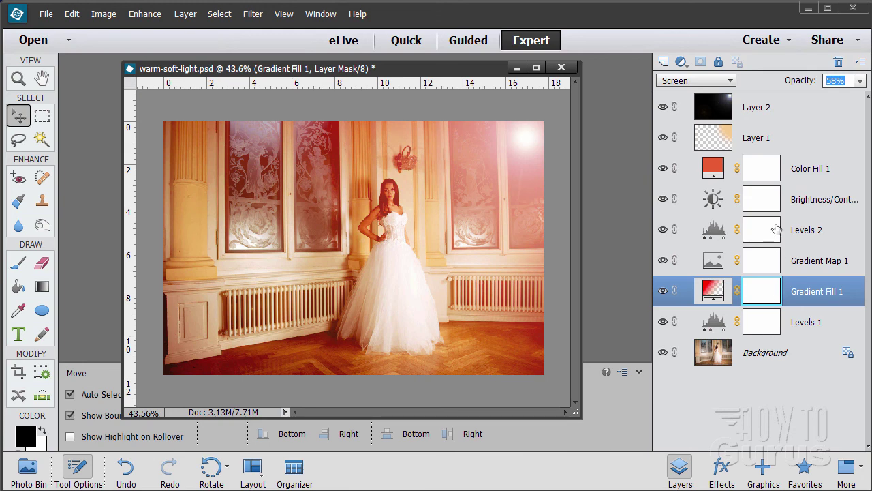